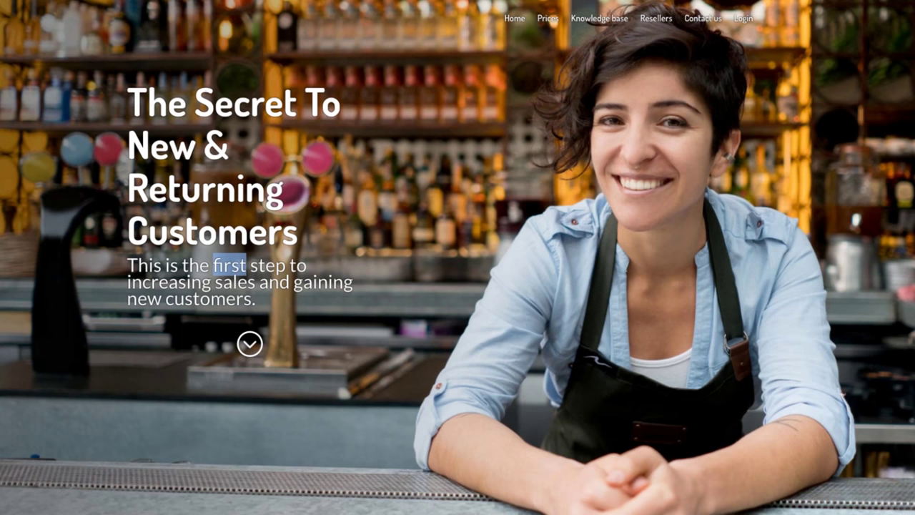
Step: Examine the reference landing page from the hero banner through the introduction, phone mockups and benefits section
{"action": "scroll", "coordinate": [458, 257], "scroll_direction": "down", "scroll_amount": 3}
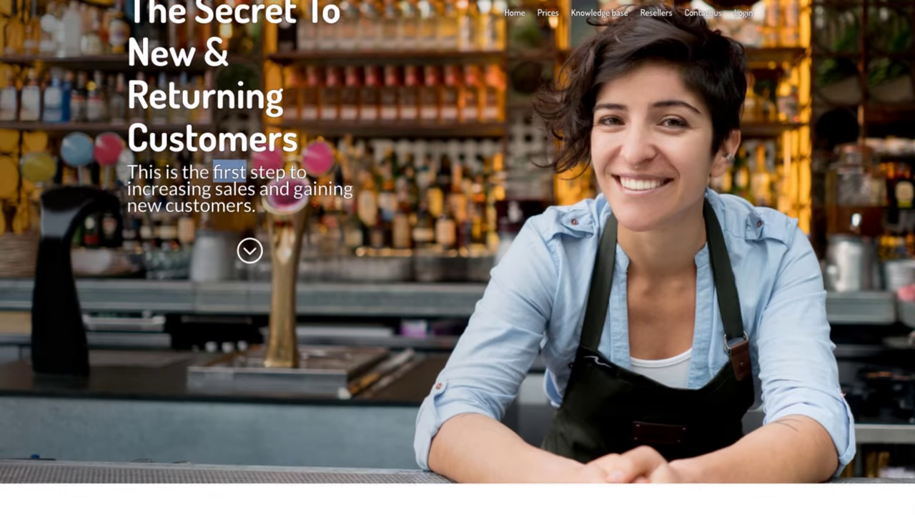
{"action": "scroll", "coordinate": [457, 257], "scroll_direction": "down", "scroll_amount": 3}
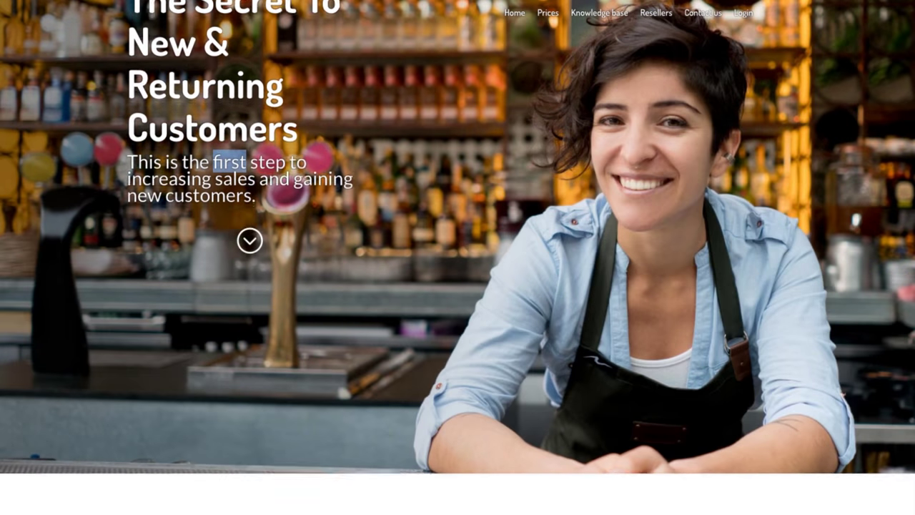
{"action": "scroll", "coordinate": [457, 257], "scroll_direction": "down", "scroll_amount": 4}
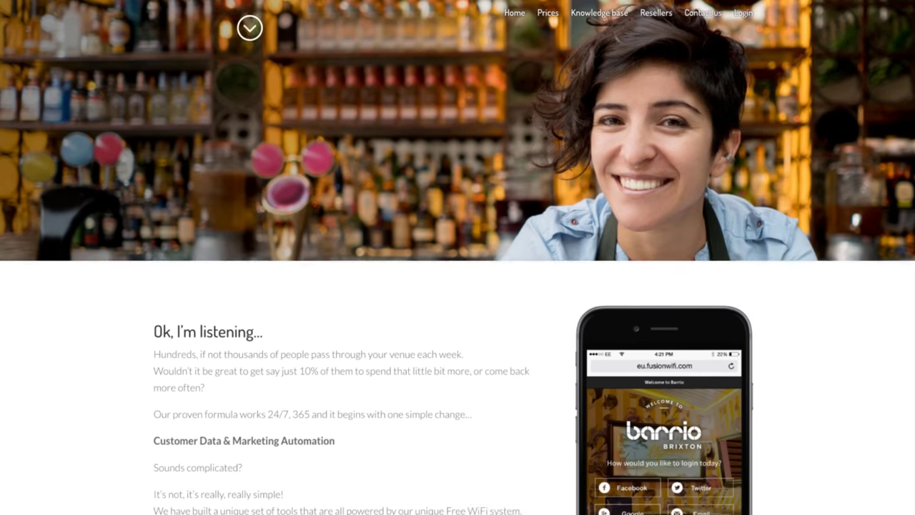
{"action": "scroll", "coordinate": [457, 257], "scroll_direction": "down", "scroll_amount": 6}
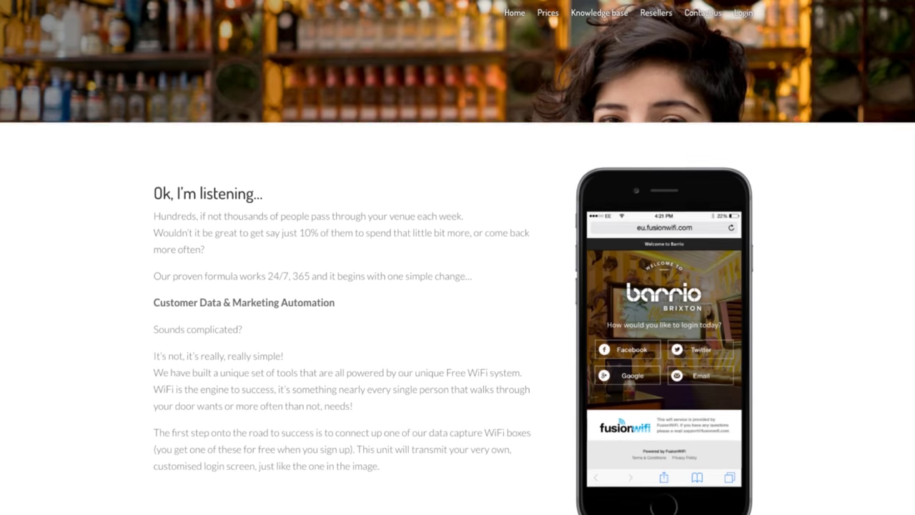
{"action": "scroll", "coordinate": [458, 258], "scroll_direction": "up", "scroll_amount": 10}
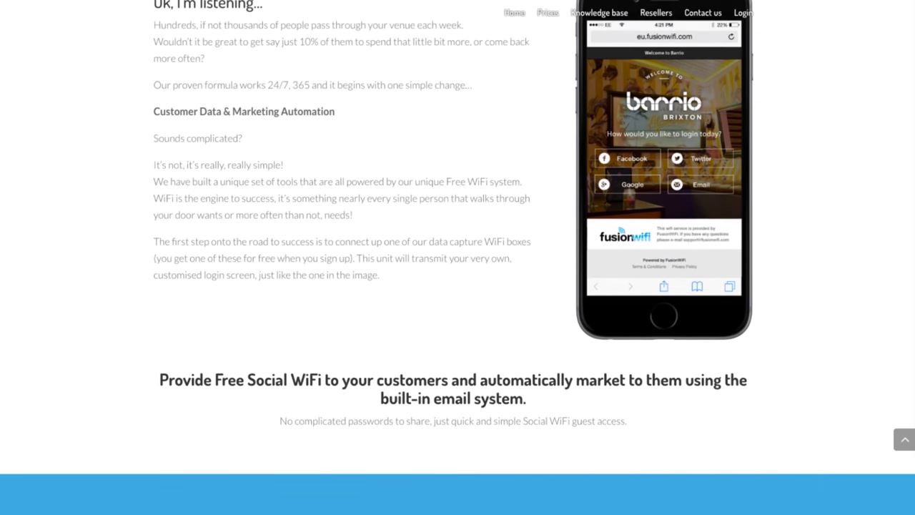
{"action": "scroll", "coordinate": [457, 257], "scroll_direction": "up", "scroll_amount": 3}
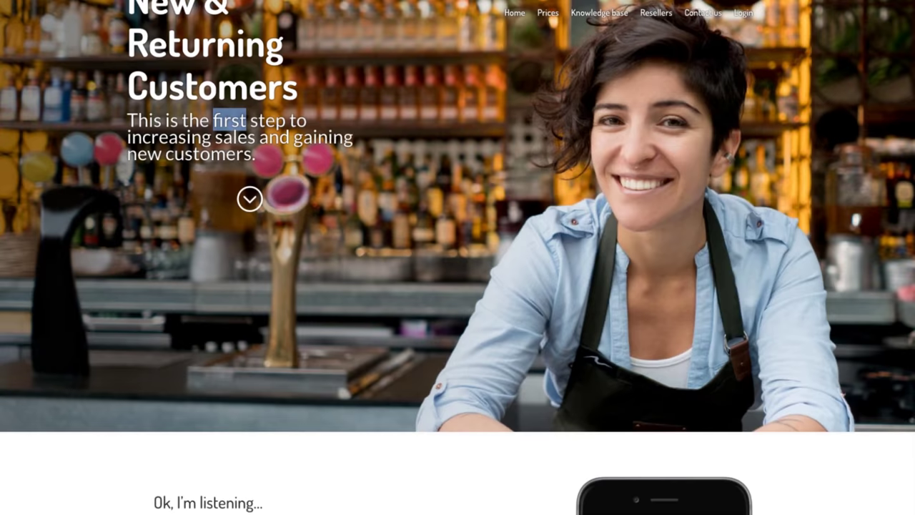
{"action": "scroll", "coordinate": [458, 258], "scroll_direction": "down", "scroll_amount": 3}
{"action": "scroll", "coordinate": [458, 258], "scroll_direction": "down", "scroll_amount": 6}
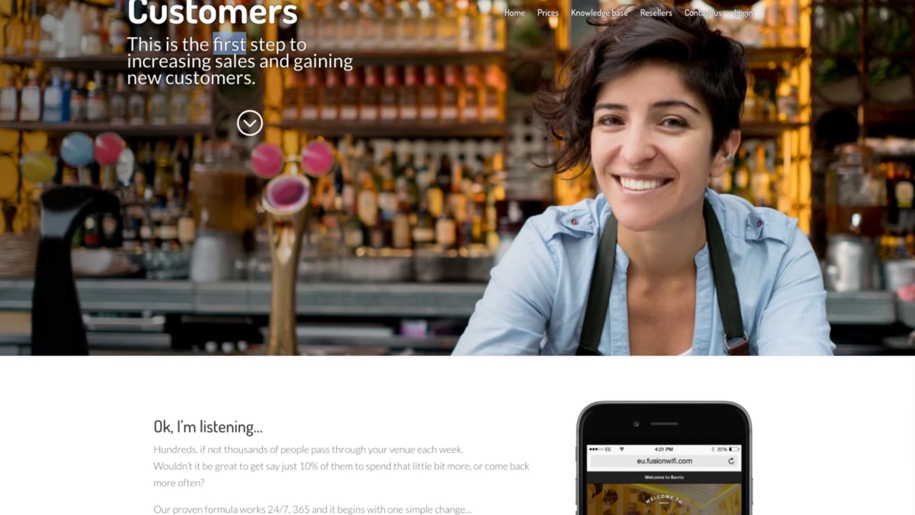
{"action": "scroll", "coordinate": [458, 257], "scroll_direction": "down", "scroll_amount": 6}
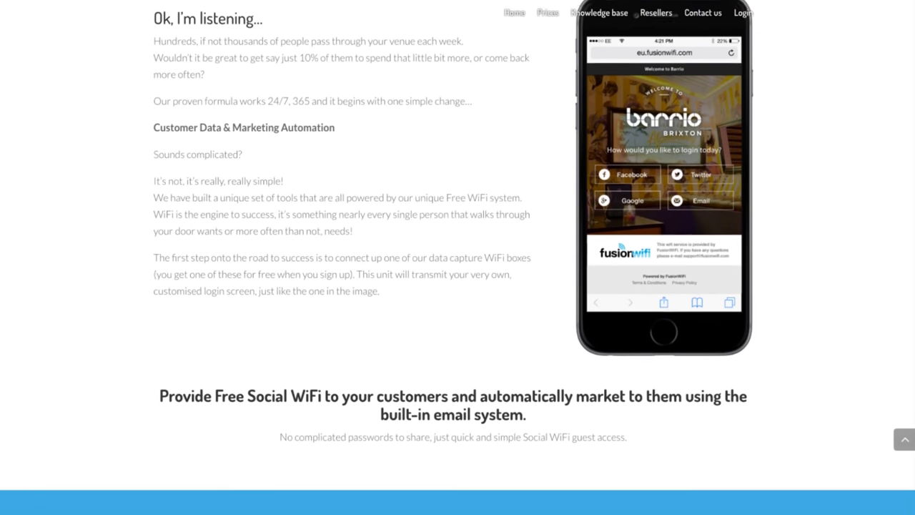
{"action": "scroll", "coordinate": [458, 258], "scroll_direction": "down", "scroll_amount": 4}
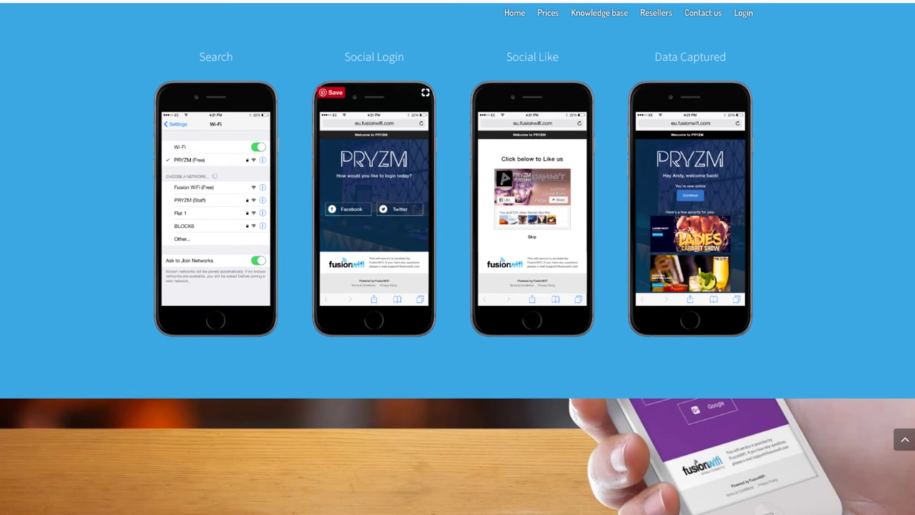
{"action": "scroll", "coordinate": [457, 258], "scroll_direction": "down", "scroll_amount": 2}
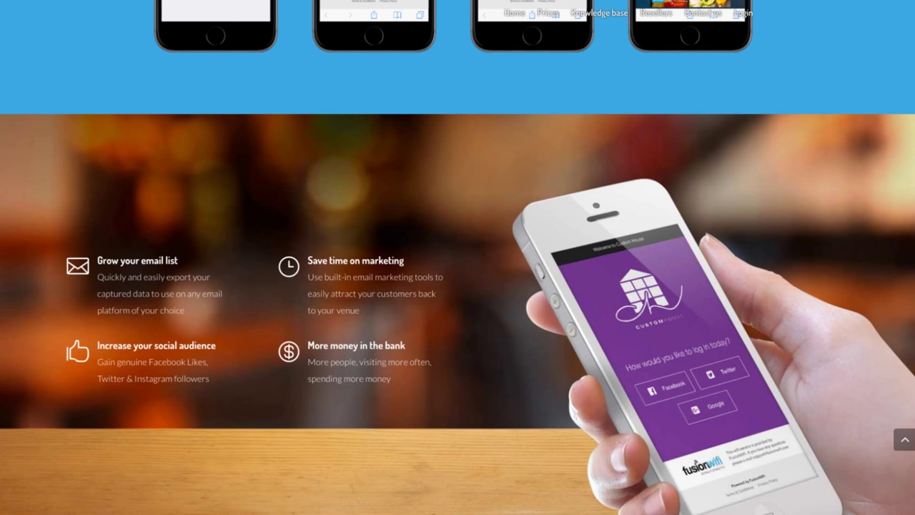
{"action": "scroll", "coordinate": [458, 257], "scroll_direction": "up", "scroll_amount": 20}
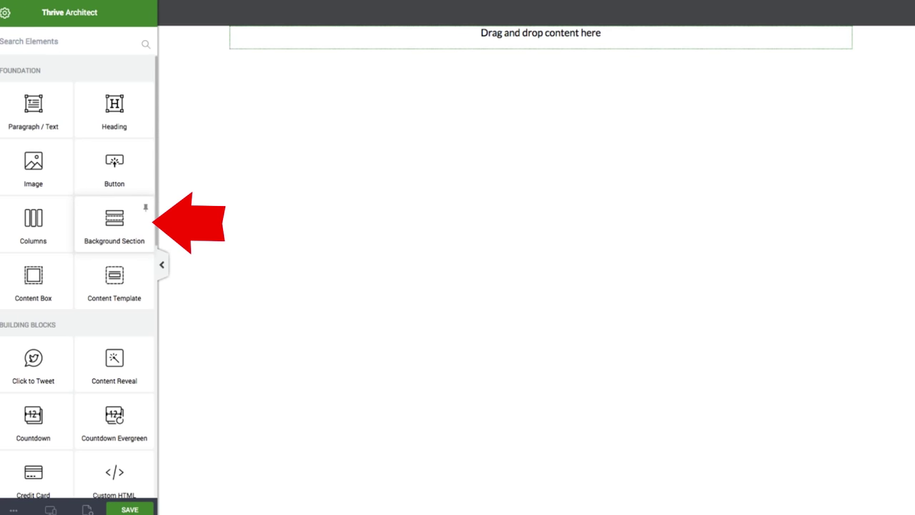
Step: Add a background section to the blank page, stretch it to fit the screen width and set its minimum height to 387 px
{"action": "left_click_drag", "start_coordinate": [115, 221], "coordinate": [541, 35]}
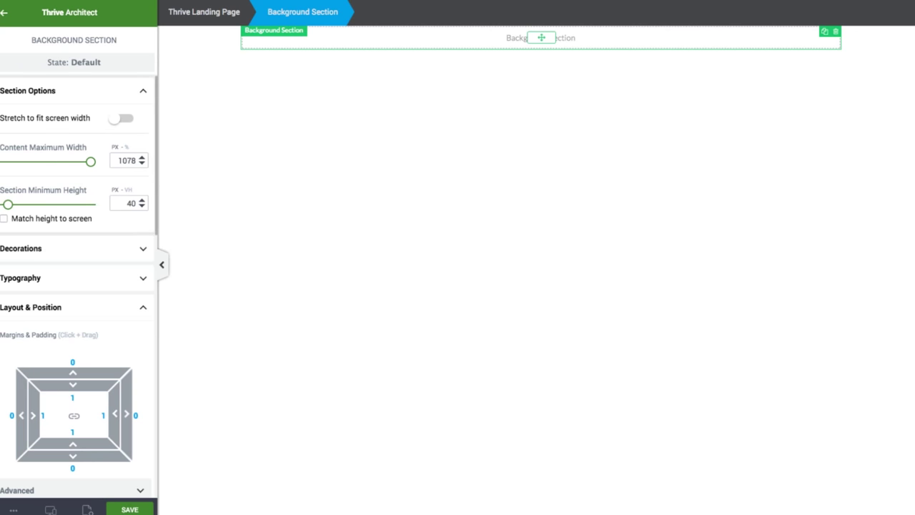
{"action": "left_click", "coordinate": [121, 118]}
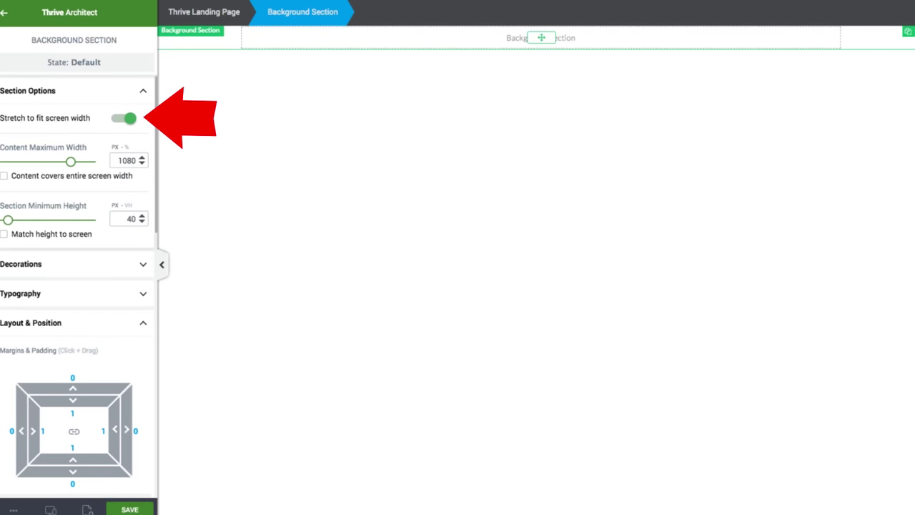
{"action": "left_click_drag", "start_coordinate": [8, 220], "coordinate": [38, 219]}
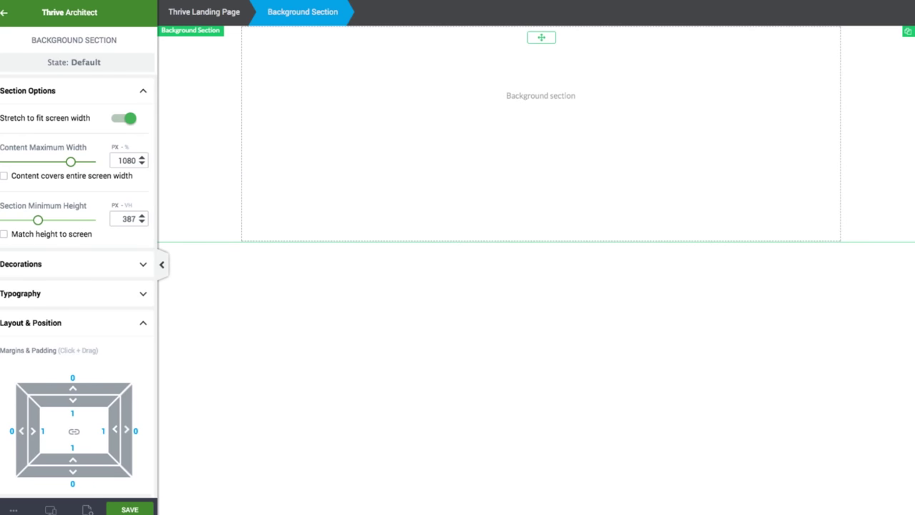
Step: Apply the smiling bartender photo from the media library as the section's stretched, static background image layer
{"action": "scroll", "coordinate": [79, 285], "scroll_direction": "down", "scroll_amount": 5}
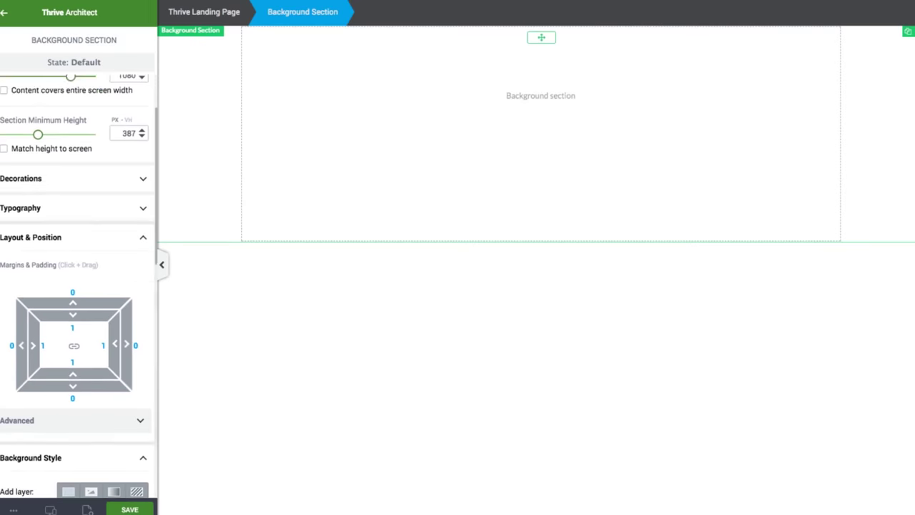
{"action": "scroll", "coordinate": [79, 286], "scroll_direction": "down", "scroll_amount": 4}
{"action": "left_click", "coordinate": [91, 277]}
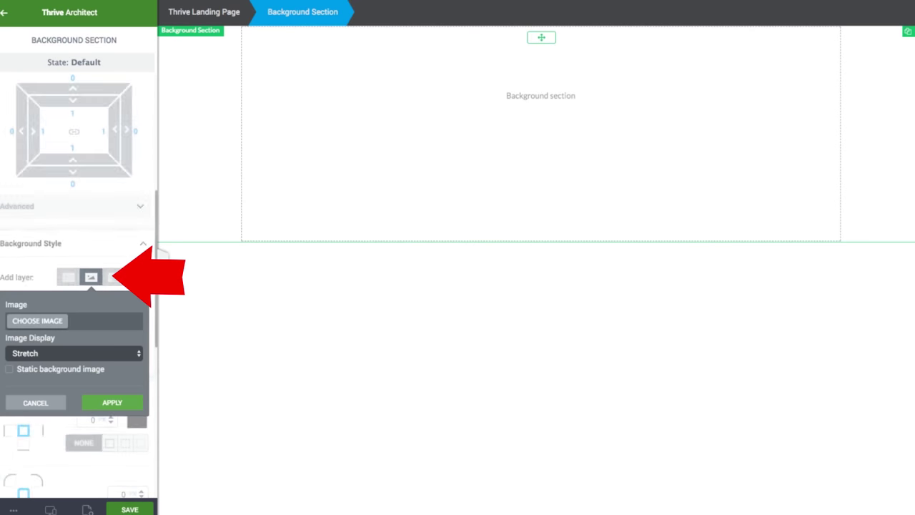
{"action": "left_click", "coordinate": [37, 321]}
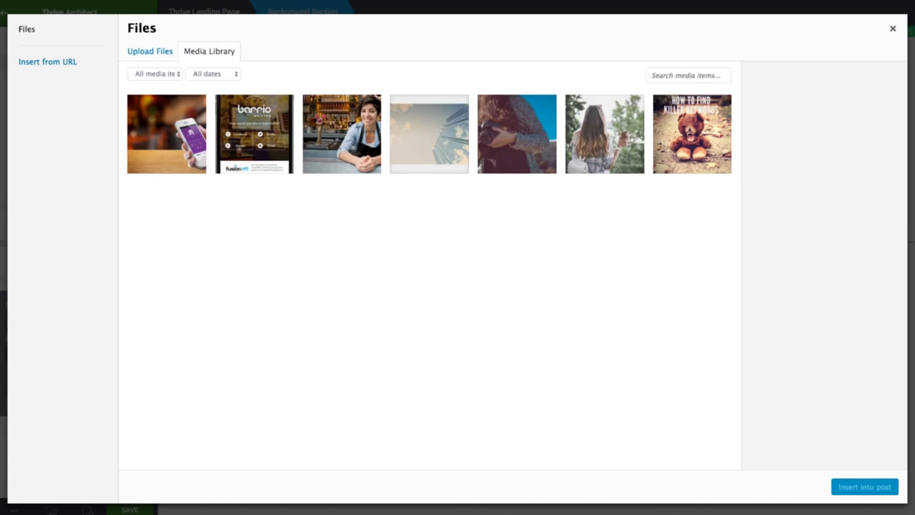
{"action": "left_click", "coordinate": [342, 135]}
{"action": "left_click", "coordinate": [864, 486]}
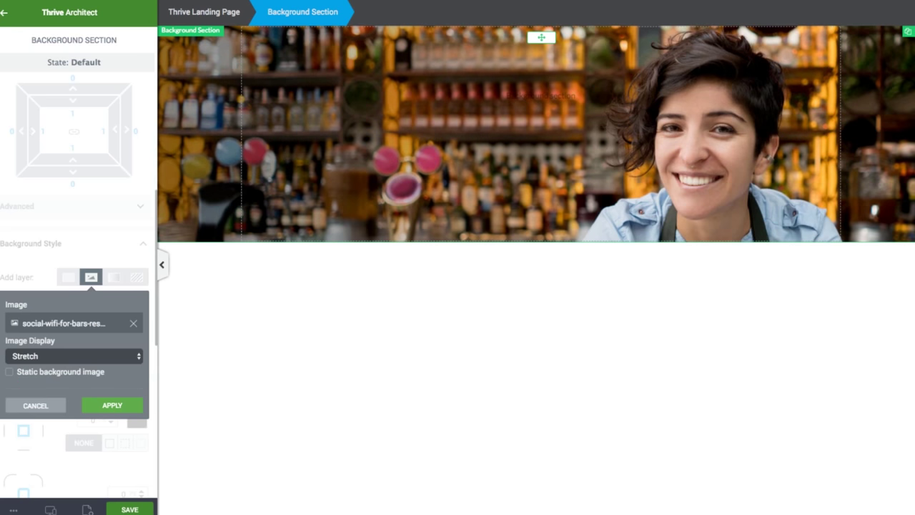
{"action": "left_click", "coordinate": [10, 372]}
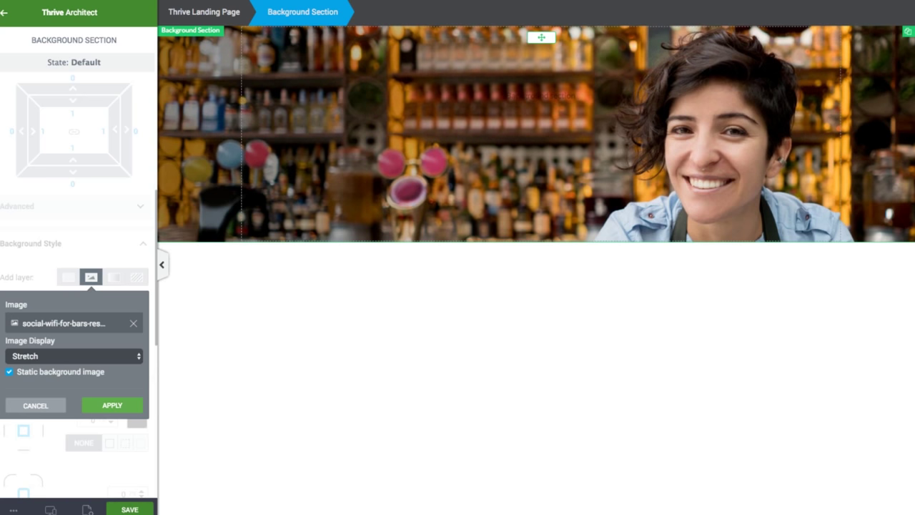
{"action": "scroll", "coordinate": [74, 286], "scroll_direction": "up", "scroll_amount": 1}
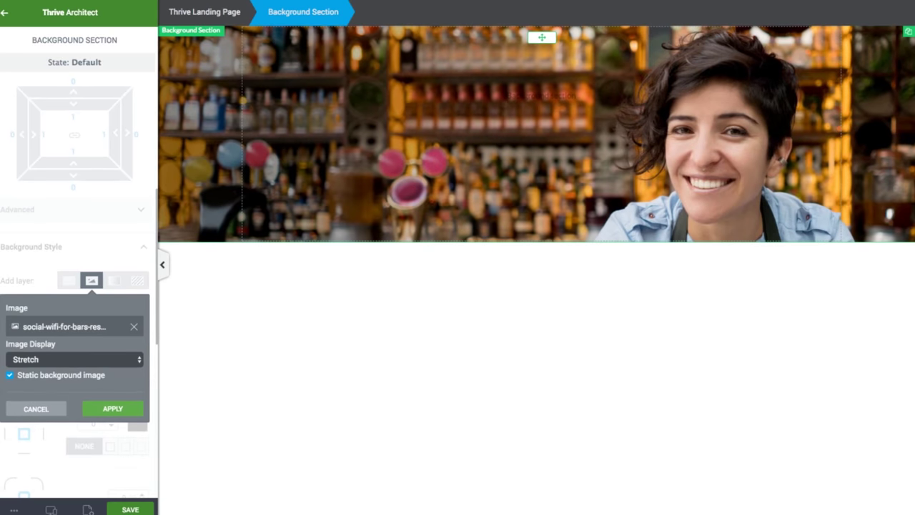
{"action": "left_click", "coordinate": [112, 408]}
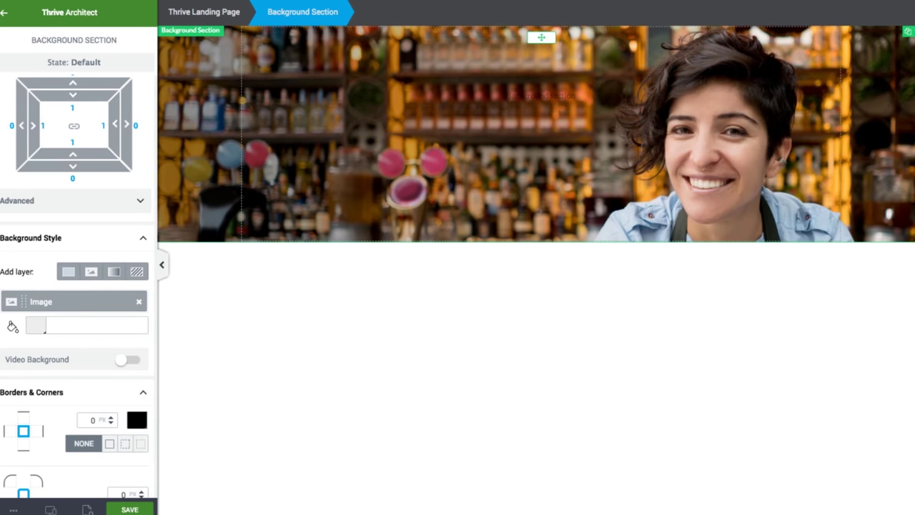
Step: Place a content box inside the background section and set its content maximum width to 453 px
{"action": "left_click", "coordinate": [5, 13]}
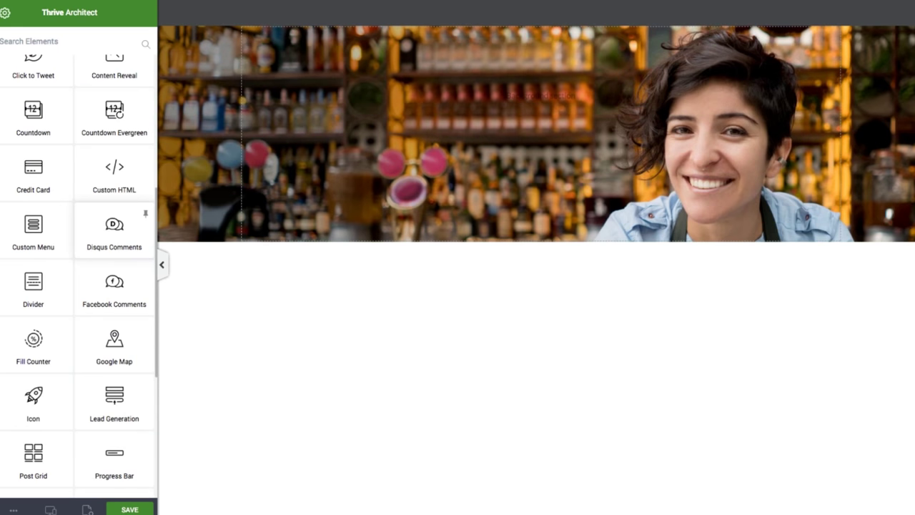
{"action": "scroll", "coordinate": [79, 272], "scroll_direction": "up", "scroll_amount": 3}
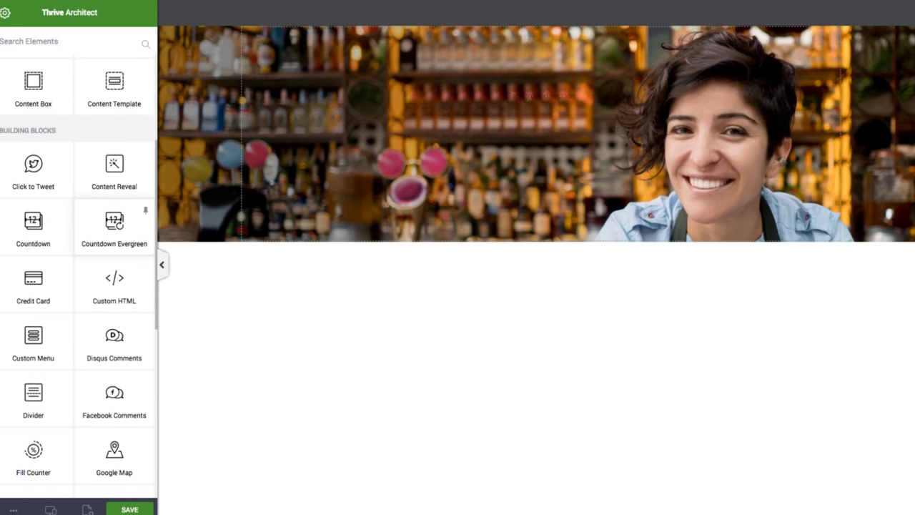
{"action": "scroll", "coordinate": [79, 272], "scroll_direction": "up", "scroll_amount": 5}
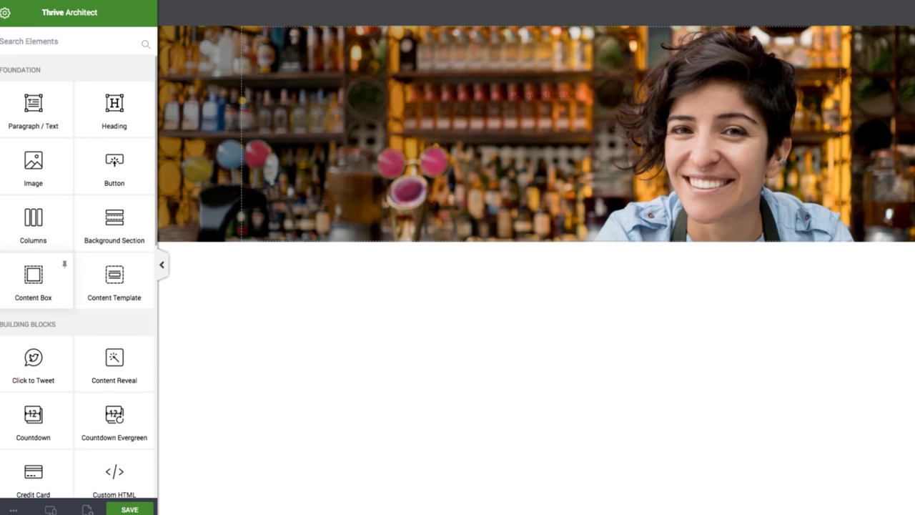
{"action": "left_click_drag", "start_coordinate": [33, 278], "coordinate": [458, 86]}
{"action": "left_click_drag", "start_coordinate": [544, 28], "coordinate": [542, 173]}
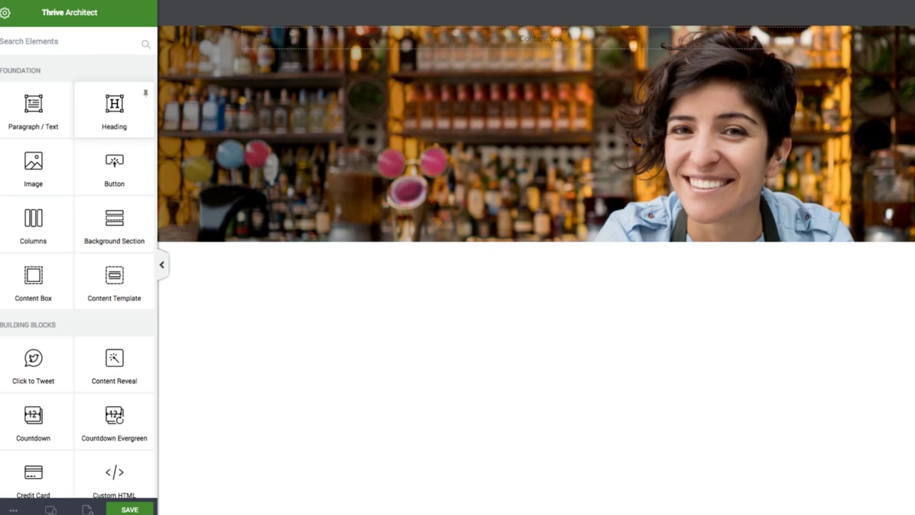
{"action": "left_click", "coordinate": [541, 37]}
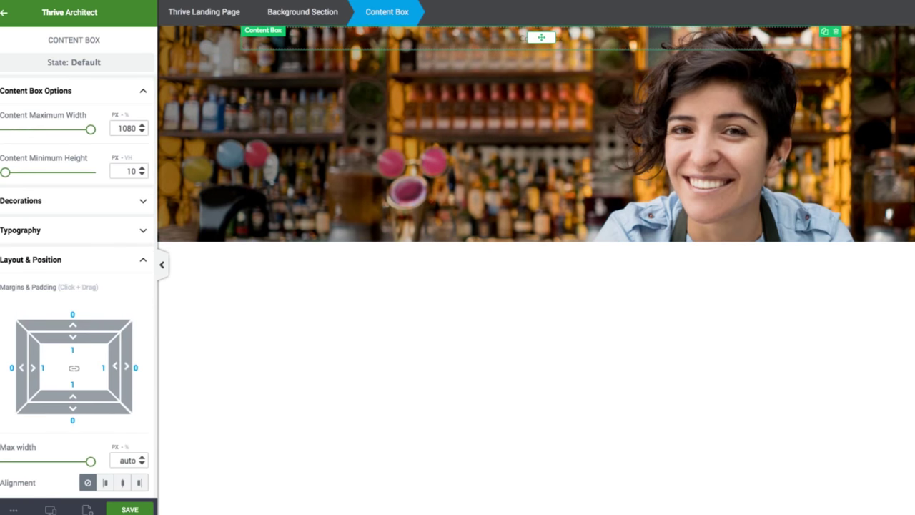
{"action": "left_click_drag", "start_coordinate": [91, 129], "coordinate": [36, 130]}
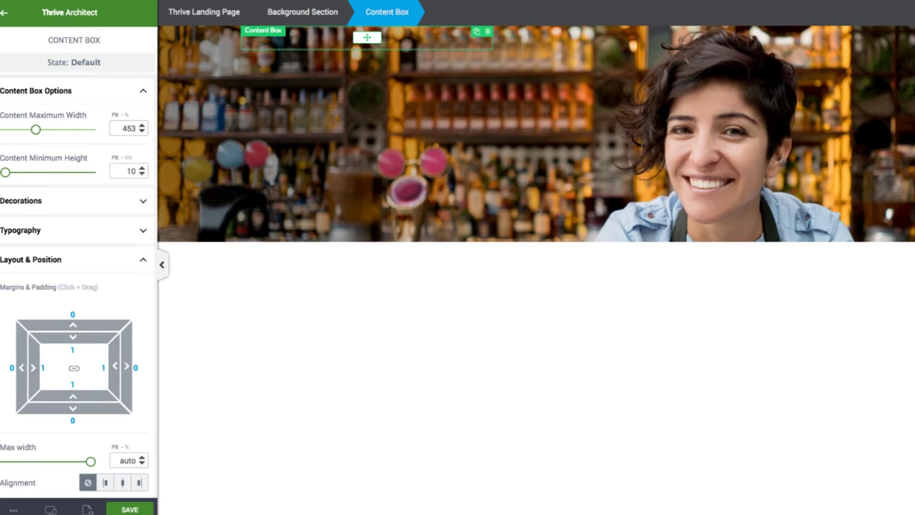
Step: Add a heading inside the content box with the pasted text "The Secret To New & Returning Customers"
{"action": "left_click", "coordinate": [5, 13]}
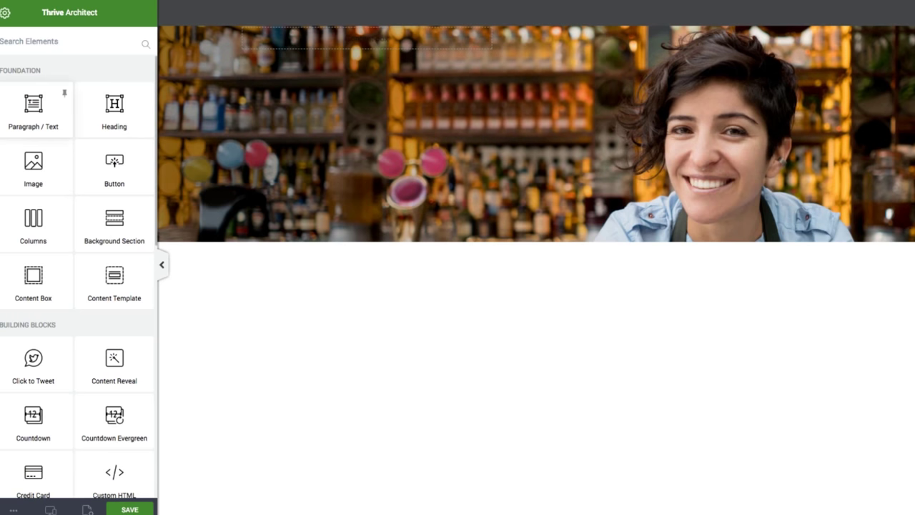
{"action": "left_click_drag", "start_coordinate": [115, 110], "coordinate": [307, 43]}
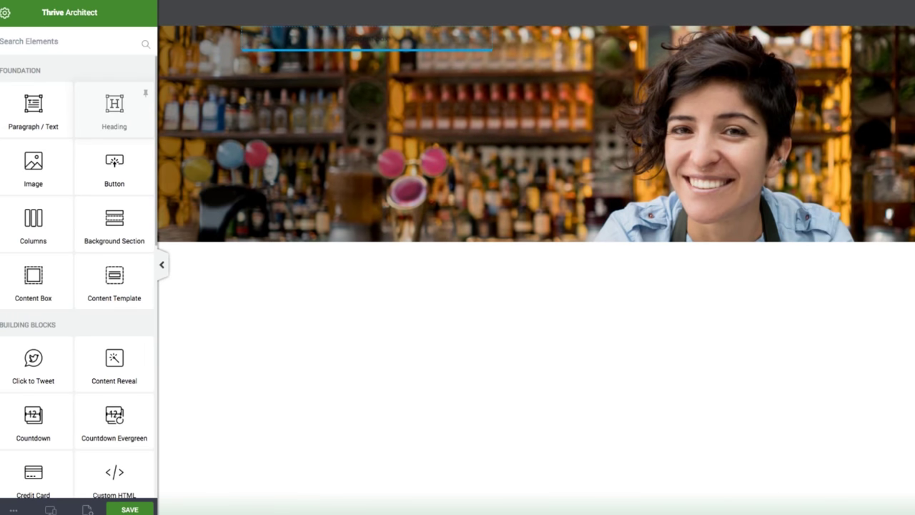
{"action": "left_click_drag", "start_coordinate": [368, 48], "coordinate": [366, 42]}
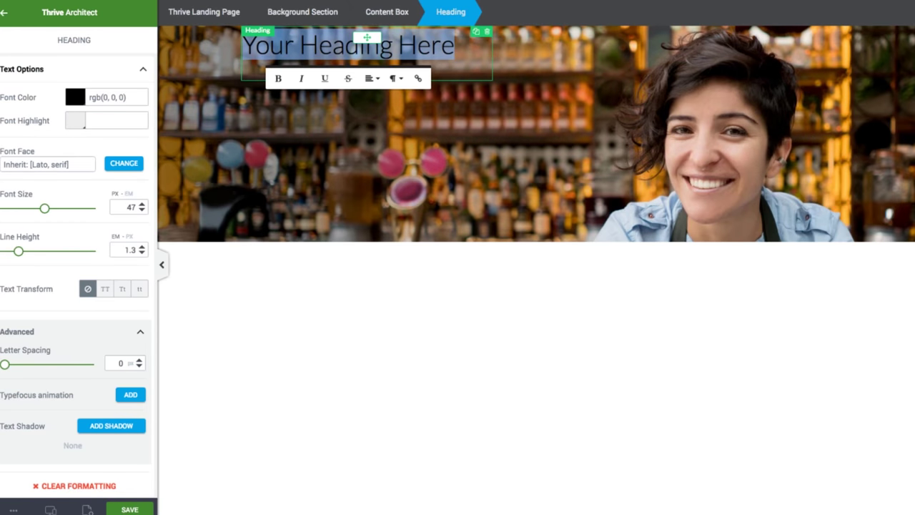
{"action": "key", "text": "super+v"}
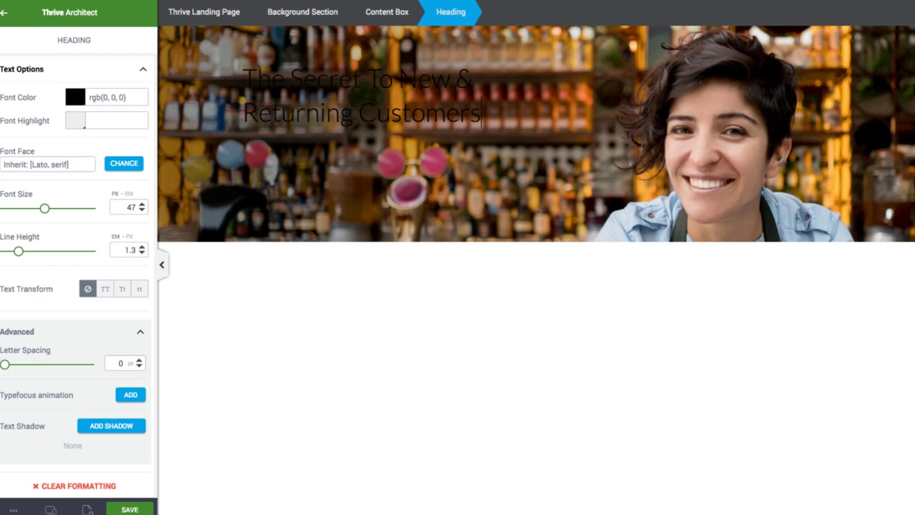
Step: Change the font color of the whole heading to white
{"action": "left_click", "coordinate": [341, 112]}
{"action": "key", "text": "super+a"}
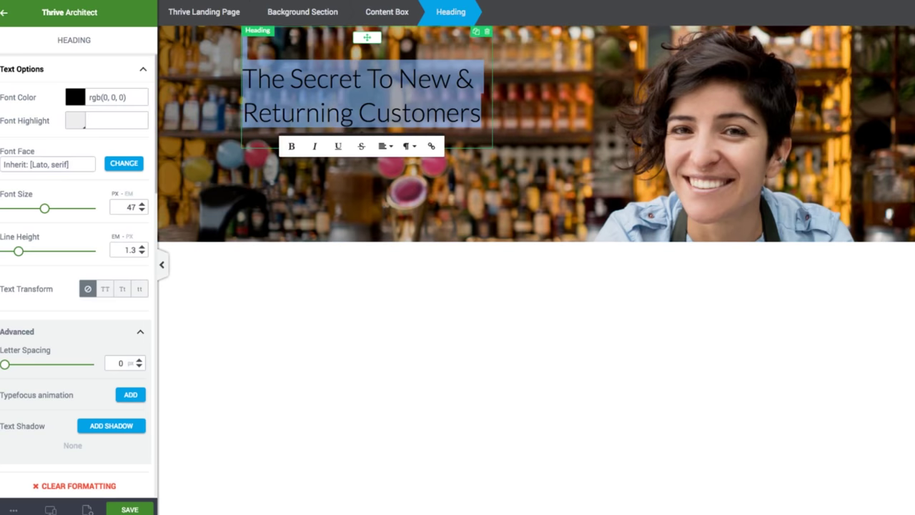
{"action": "left_click", "coordinate": [75, 97]}
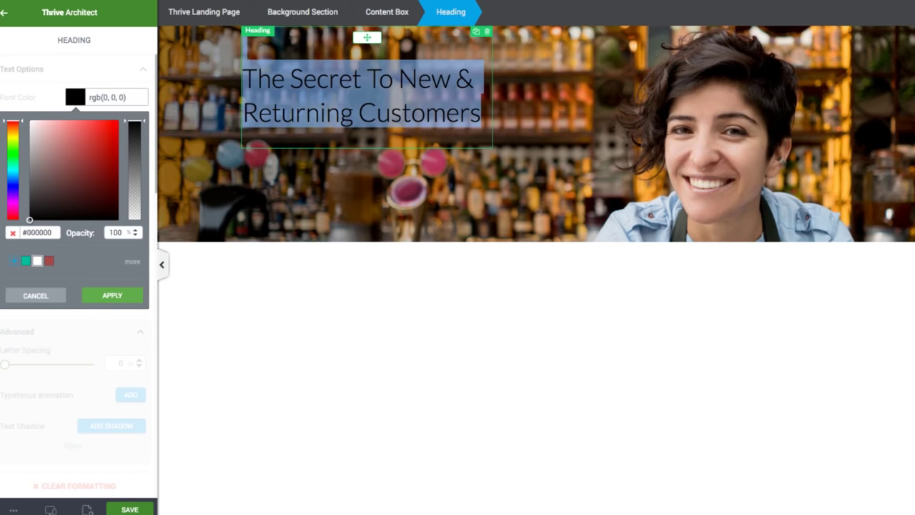
{"action": "left_click", "coordinate": [37, 261]}
{"action": "left_click", "coordinate": [112, 296]}
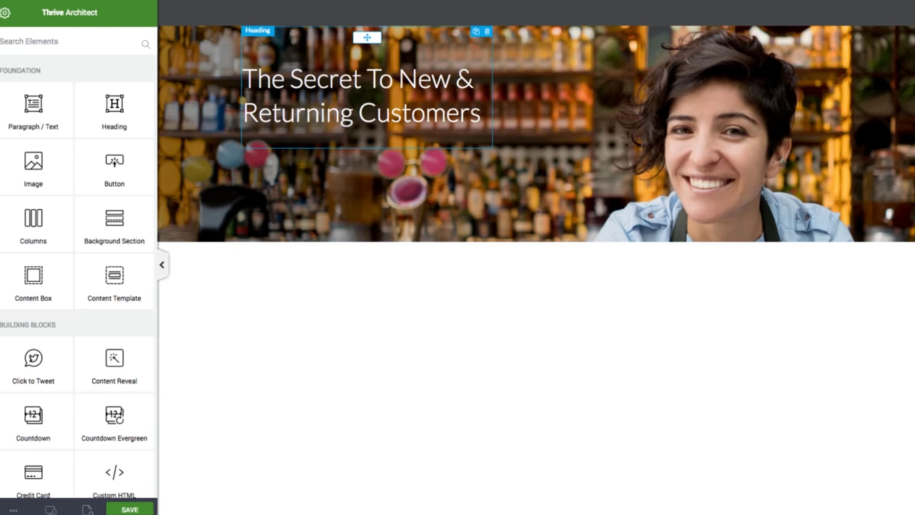
Step: Make the whole "The Secret To New & Returning Customers" heading bold
{"action": "left_click", "coordinate": [399, 80]}
{"action": "key", "text": "ctrl+a"}
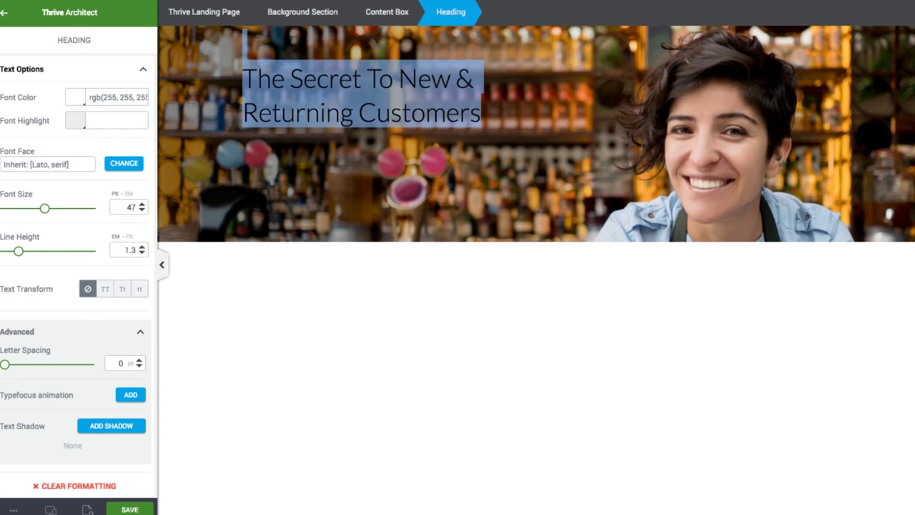
{"action": "key", "text": "ctrl+b"}
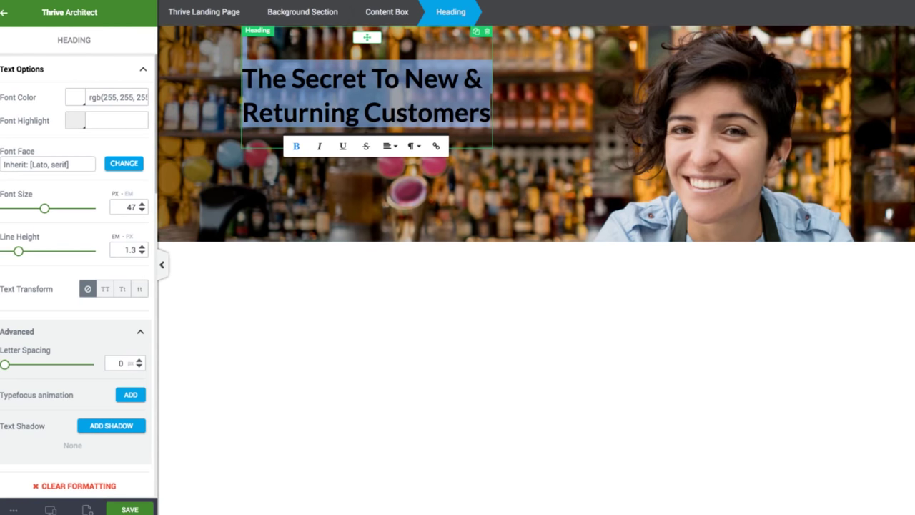
Step: Set the heading's font face to Dosis from Google Fonts
{"action": "left_click", "coordinate": [128, 167]}
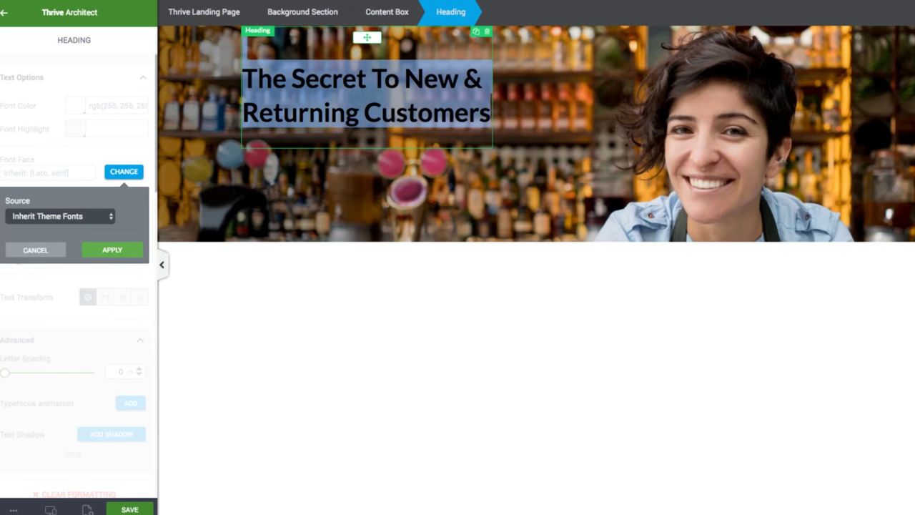
{"action": "left_click", "coordinate": [60, 216]}
{"action": "left_click", "coordinate": [86, 264]}
{"action": "type", "text": "Dosis"}
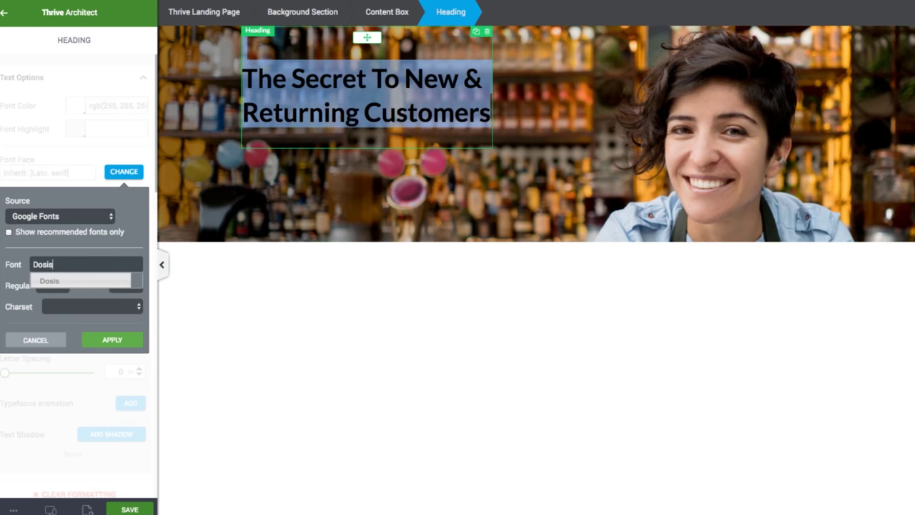
{"action": "key", "text": "Return"}
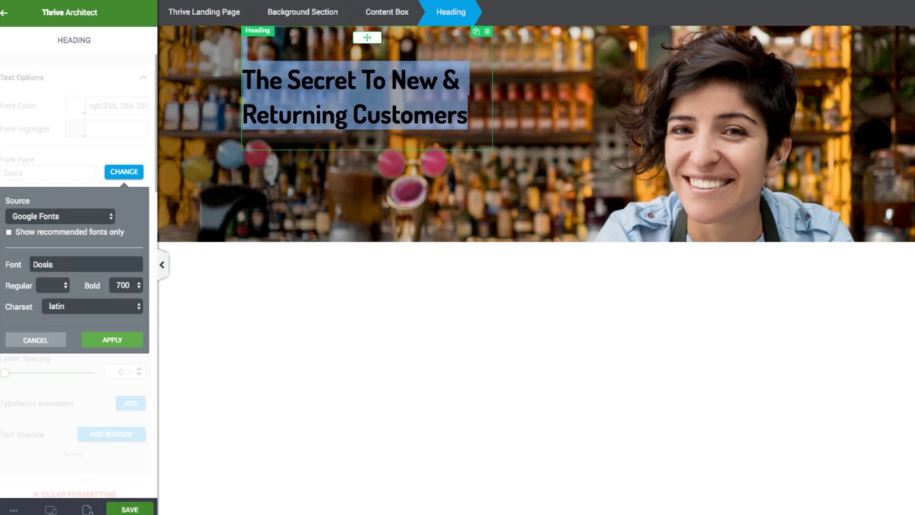
{"action": "key", "text": "Return"}
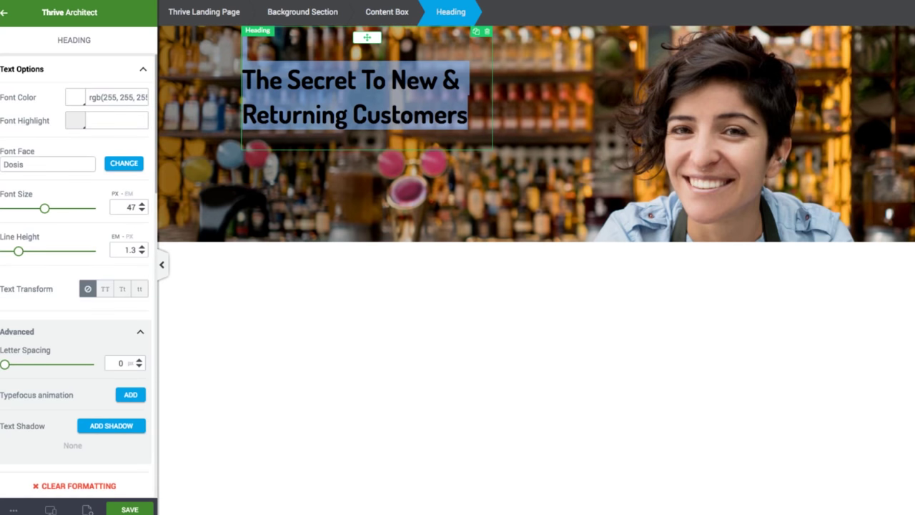
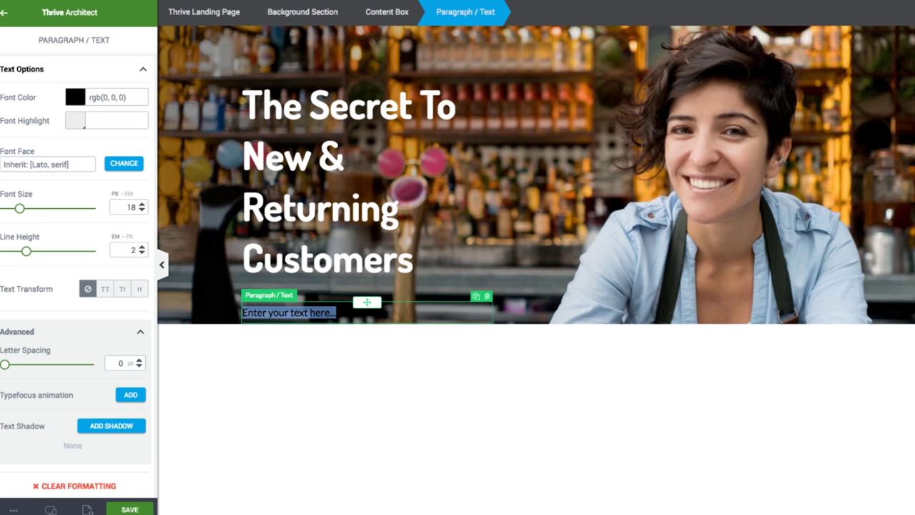
Step: Replace the paragraph placeholder with the pasted text "This is the first step to increasing sales and gaining new customers." and make it bold
{"action": "key", "text": "ctrl+v"}
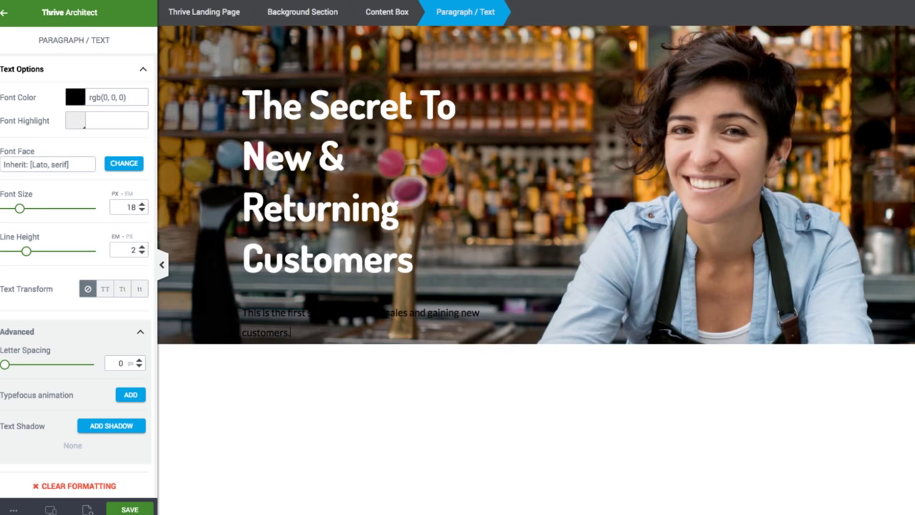
{"action": "key", "text": "ctrl+a"}
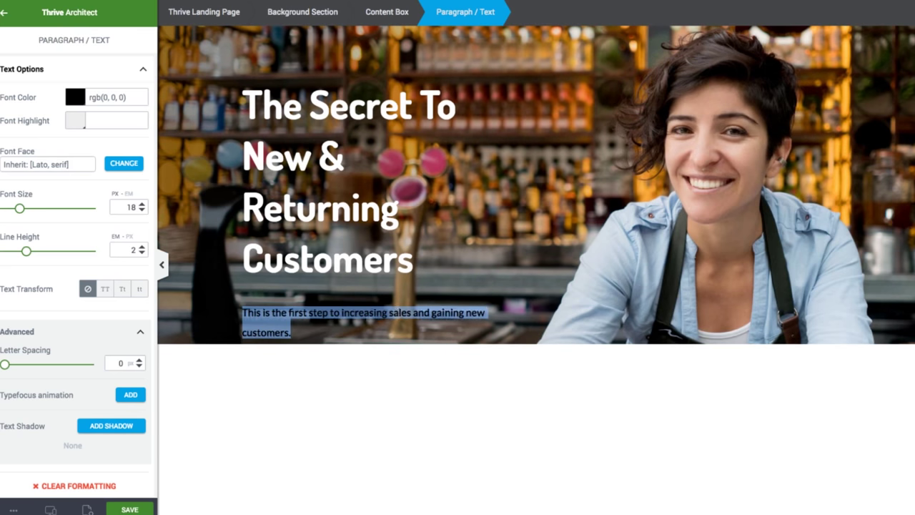
{"action": "key", "text": "ctrl+b"}
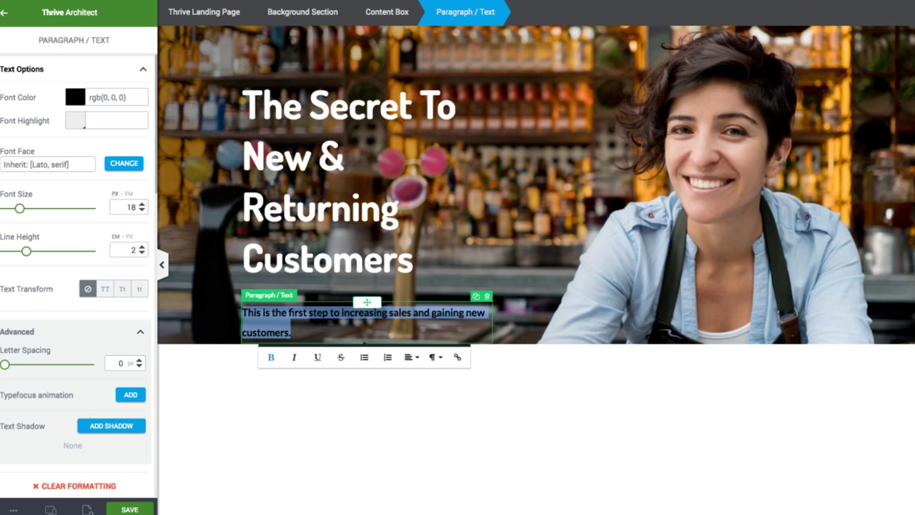
Step: Change the font color of the paragraph below the heading to white
{"action": "left_click", "coordinate": [75, 97]}
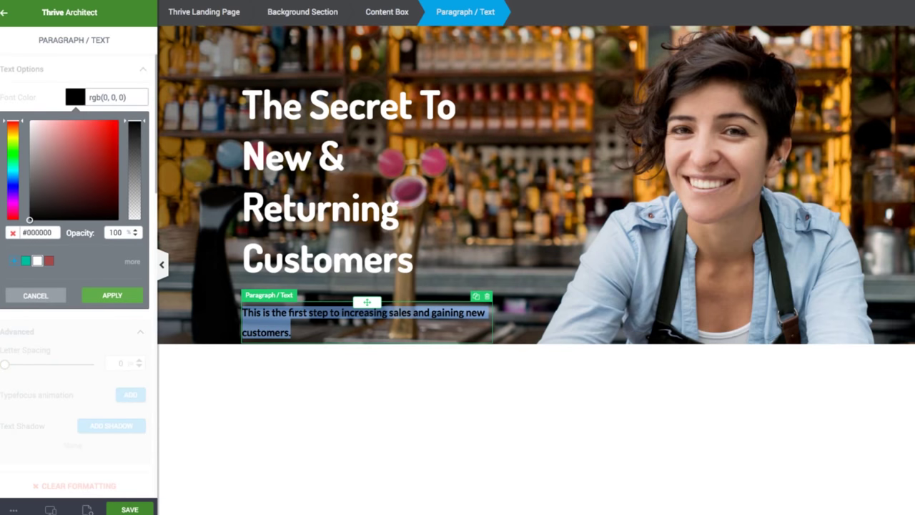
{"action": "left_click", "coordinate": [37, 261]}
{"action": "left_click", "coordinate": [113, 296]}
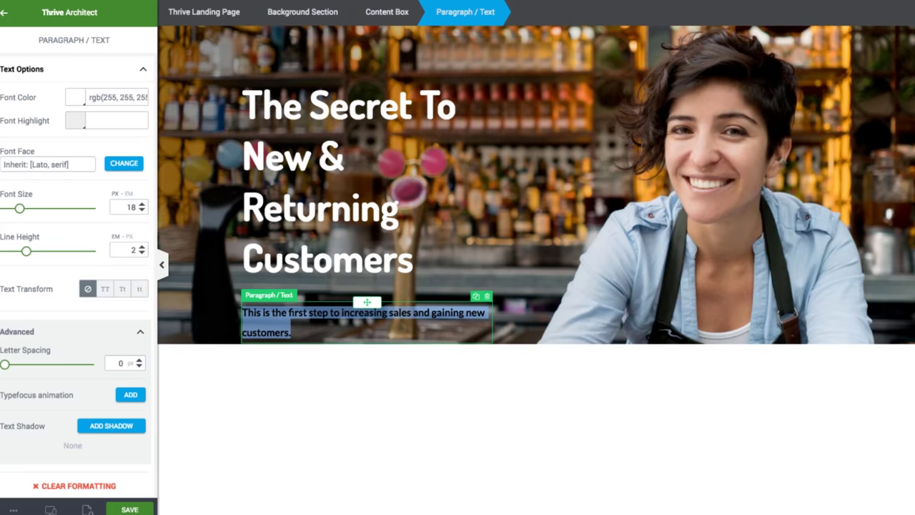
{"action": "left_click", "coordinate": [429, 421]}
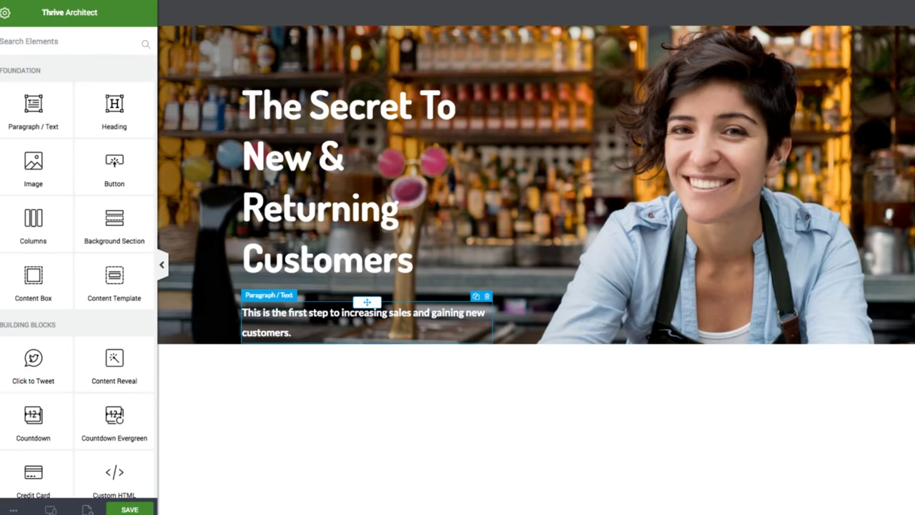
Step: Set the paragraph's top margin to -36 and its bottom margin to 57
{"action": "left_click", "coordinate": [333, 257]}
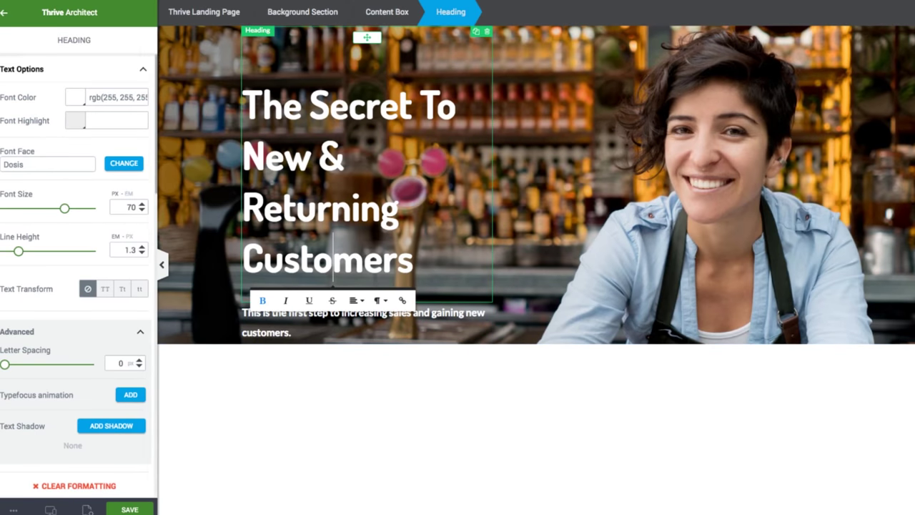
{"action": "scroll", "coordinate": [77, 271], "scroll_direction": "down", "scroll_amount": 5}
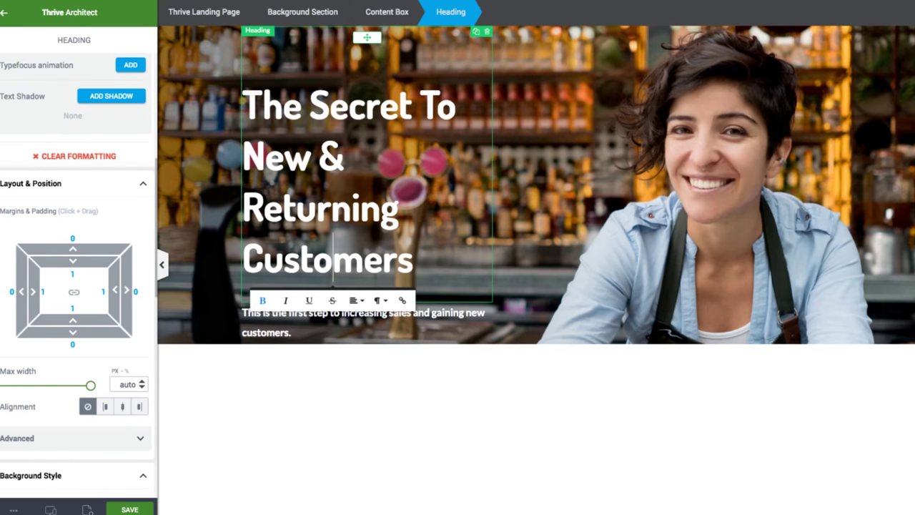
{"action": "left_click", "coordinate": [293, 333]}
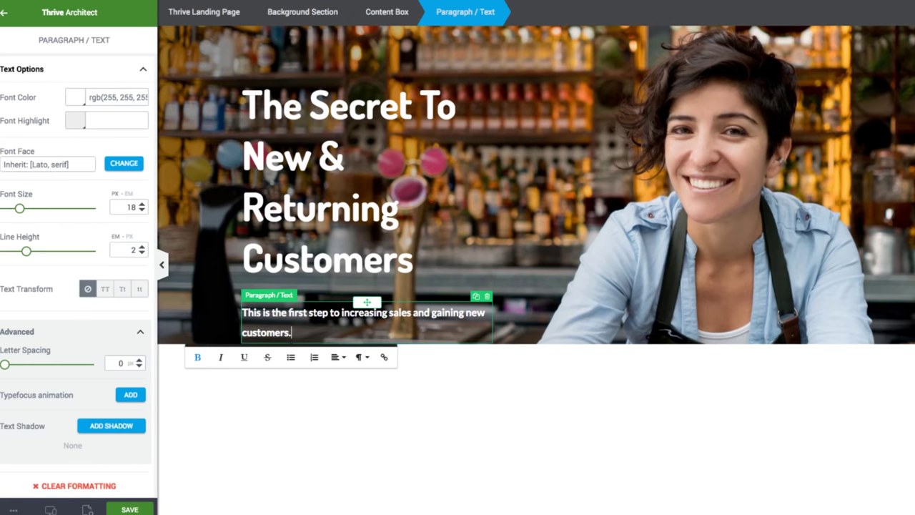
{"action": "scroll", "coordinate": [78, 272], "scroll_direction": "down", "scroll_amount": 6}
{"action": "left_click_drag", "start_coordinate": [72, 170], "coordinate": [73, 190]}
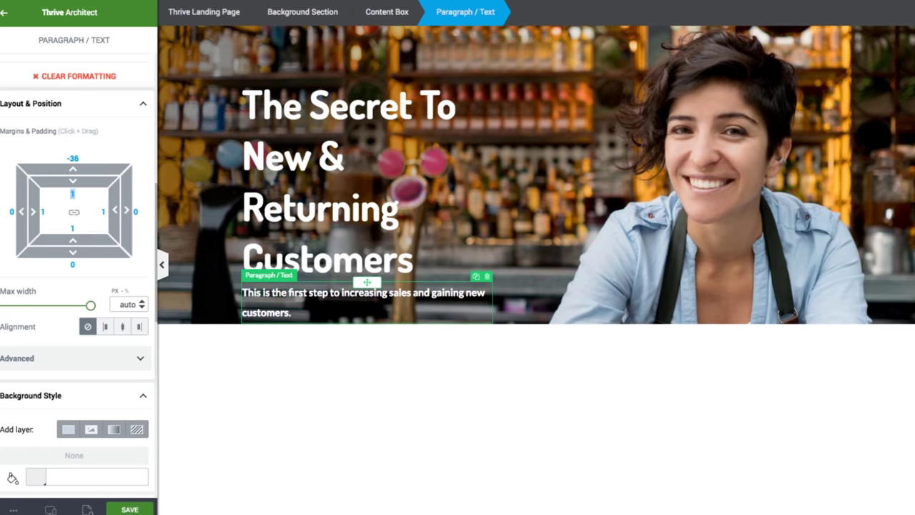
{"action": "left_click_drag", "start_coordinate": [72, 253], "coordinate": [73, 284]}
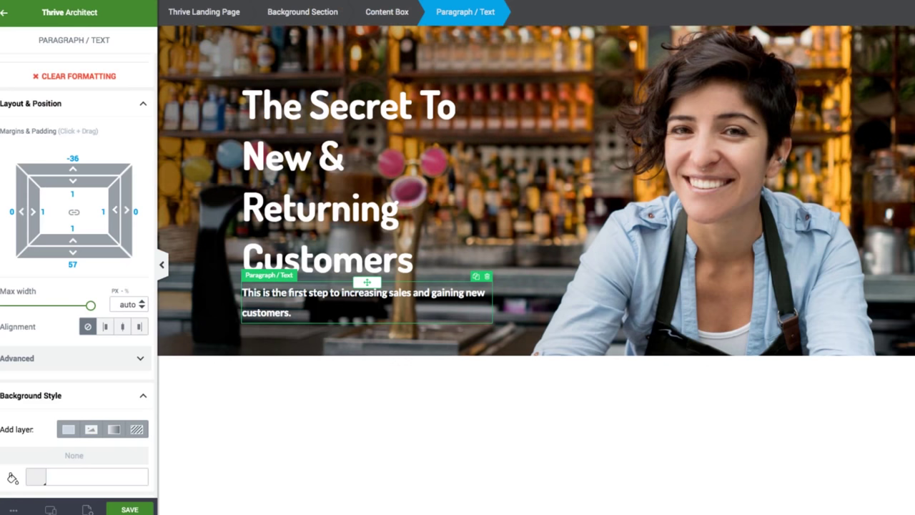
Step: Set the whole paragraph's font size to 30 px and its line height to 1.15 em
{"action": "left_click", "coordinate": [295, 293]}
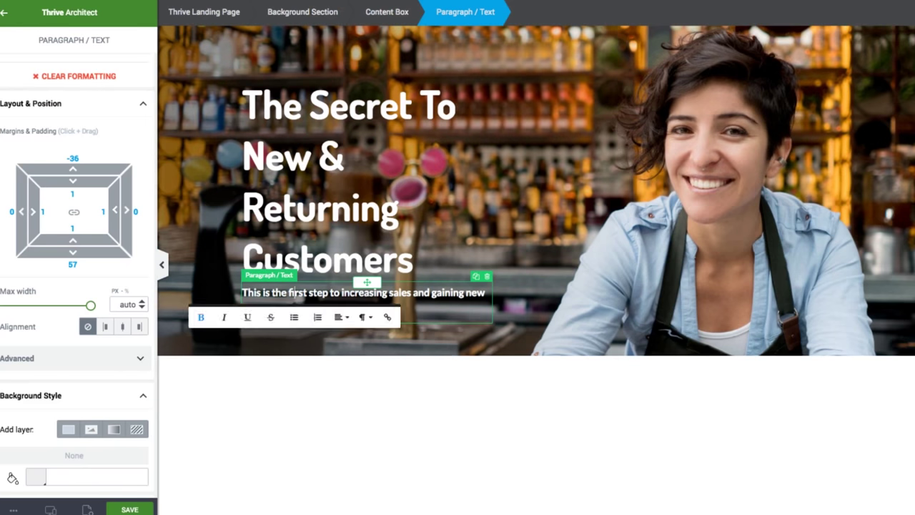
{"action": "key", "text": "ctrl+a"}
{"action": "scroll", "coordinate": [74, 286], "scroll_direction": "down", "scroll_amount": 2}
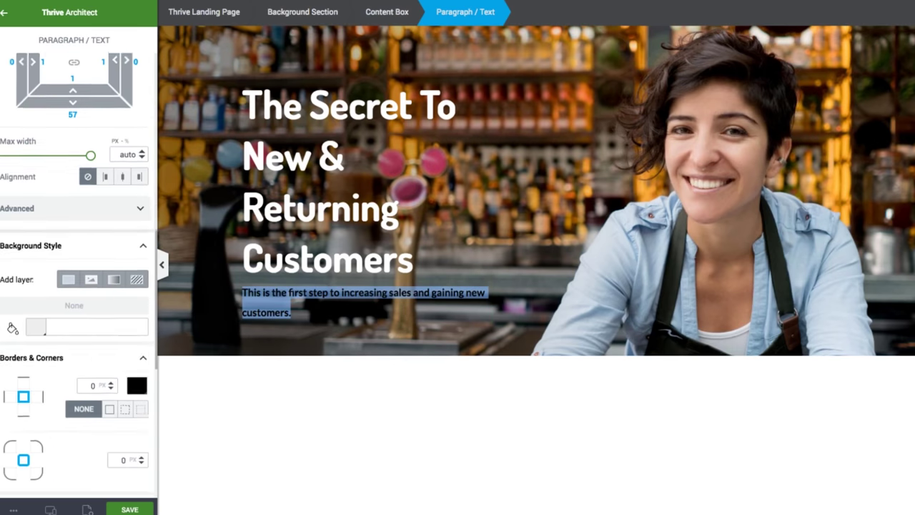
{"action": "scroll", "coordinate": [74, 286], "scroll_direction": "up", "scroll_amount": 8}
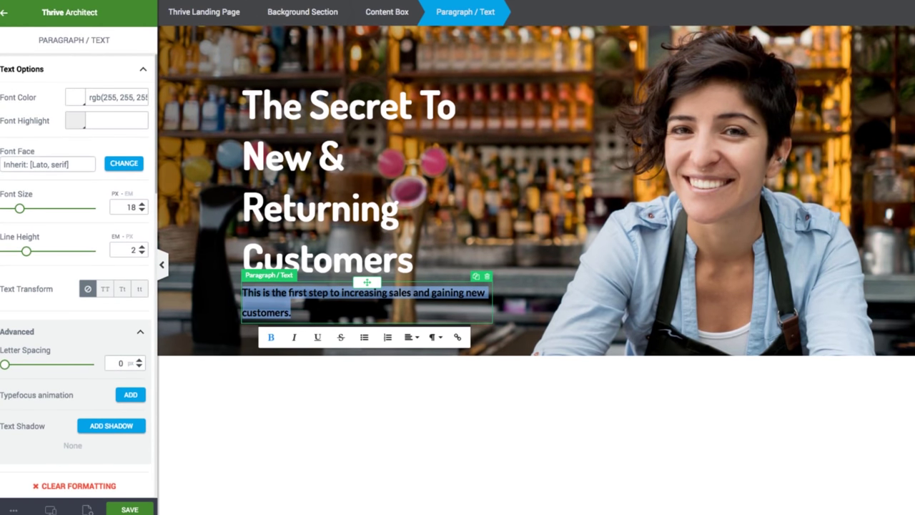
{"action": "left_click_drag", "start_coordinate": [19, 208], "coordinate": [30, 208]}
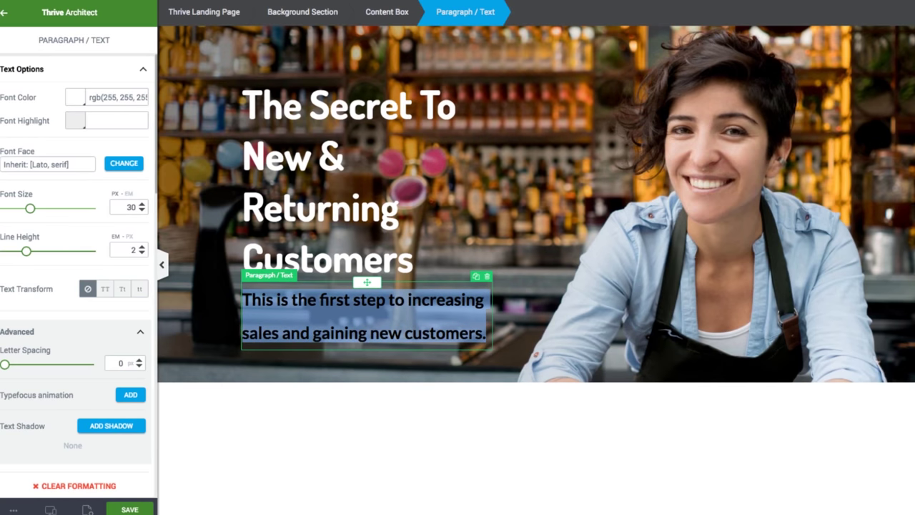
{"action": "left_click_drag", "start_coordinate": [27, 251], "coordinate": [16, 251]}
{"action": "left_click", "coordinate": [372, 421]}
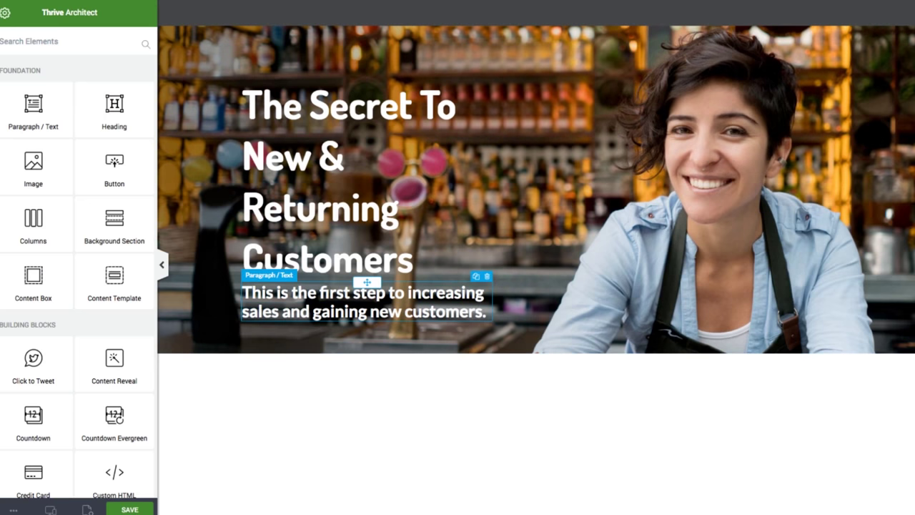
Step: Remove the bold formatting from the whole paragraph under the heading
{"action": "left_click", "coordinate": [402, 312]}
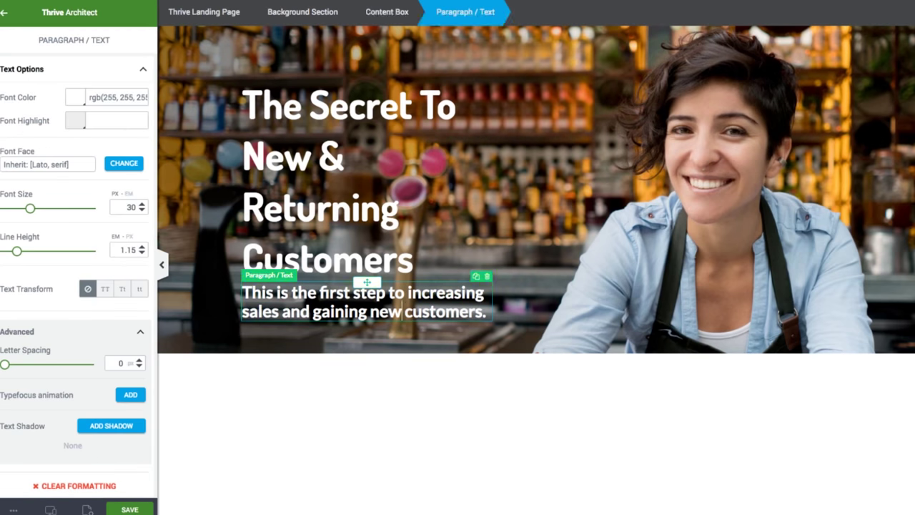
{"action": "key", "text": "ctrl+a"}
{"action": "key", "text": "ctrl+b"}
{"action": "left_click", "coordinate": [457, 407]}
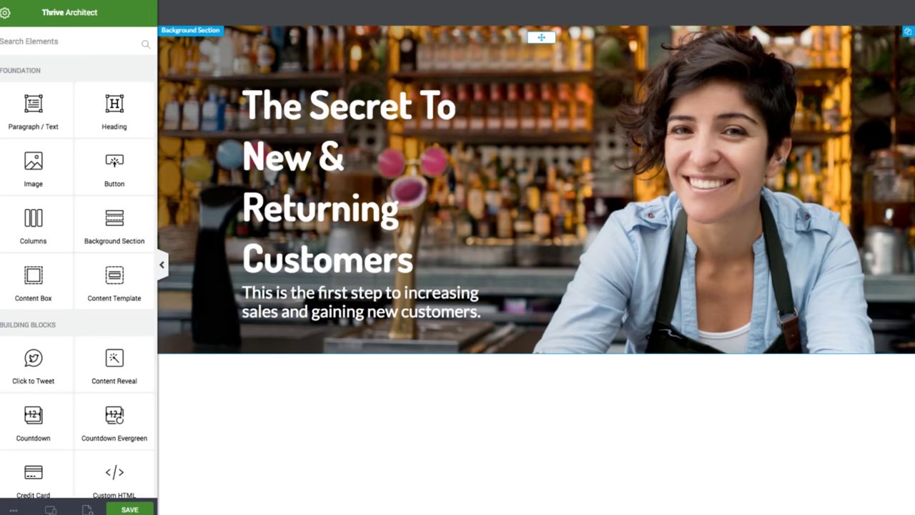
Step: Set the paragraph's font size to 32 px
{"action": "triple_click", "coordinate": [362, 302]}
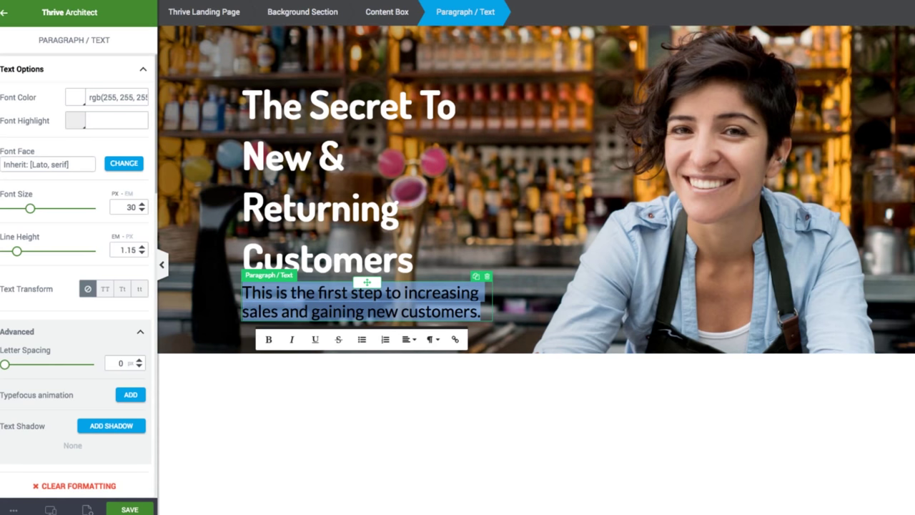
{"action": "left_click_drag", "start_coordinate": [30, 208], "coordinate": [31, 208]}
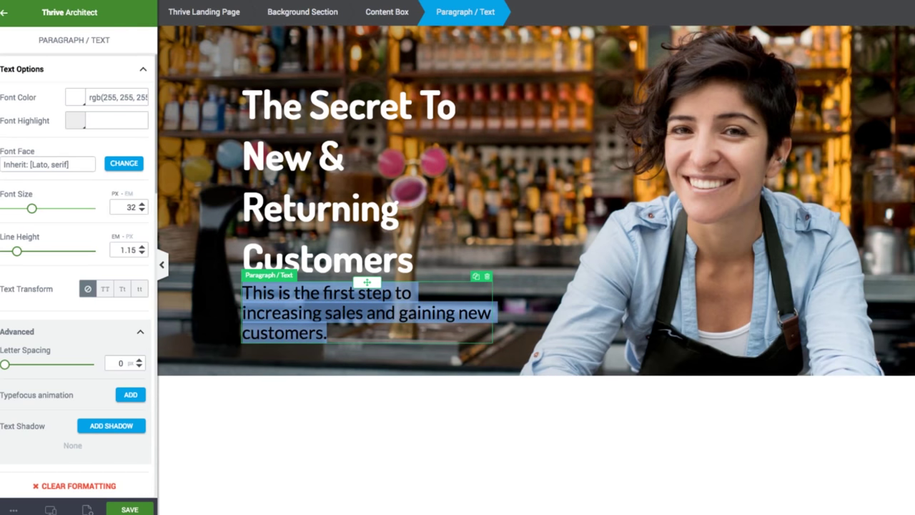
{"action": "scroll", "coordinate": [79, 286], "scroll_direction": "down", "scroll_amount": 1}
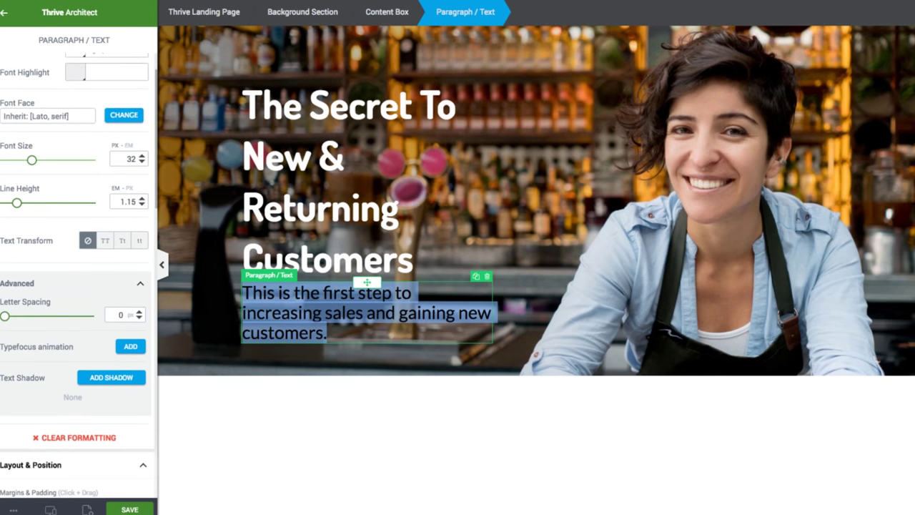
{"action": "left_click", "coordinate": [124, 116]}
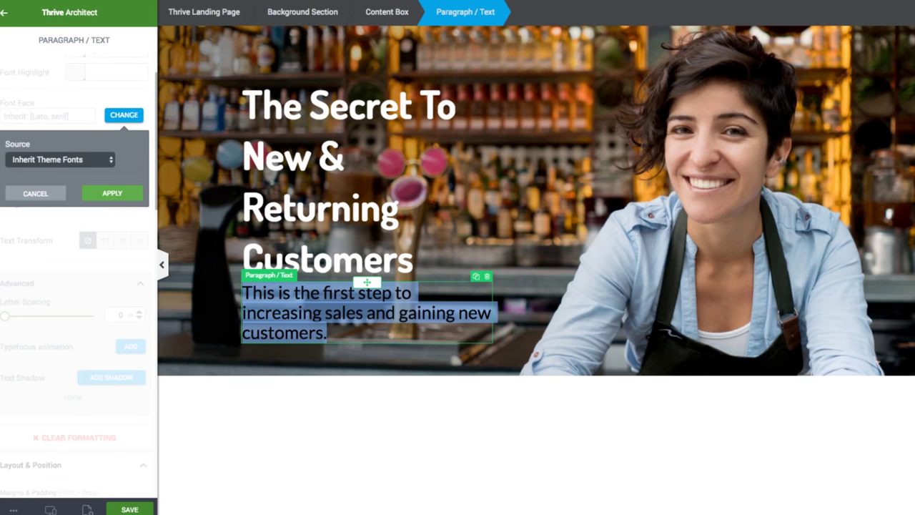
{"action": "left_click", "coordinate": [36, 193]}
{"action": "scroll", "coordinate": [77, 272], "scroll_direction": "down", "scroll_amount": 5}
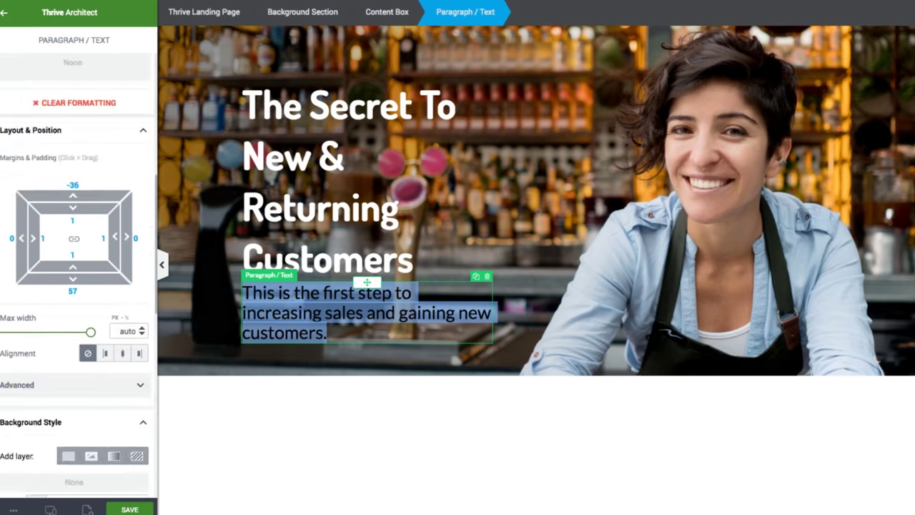
{"action": "scroll", "coordinate": [77, 272], "scroll_direction": "down", "scroll_amount": 6}
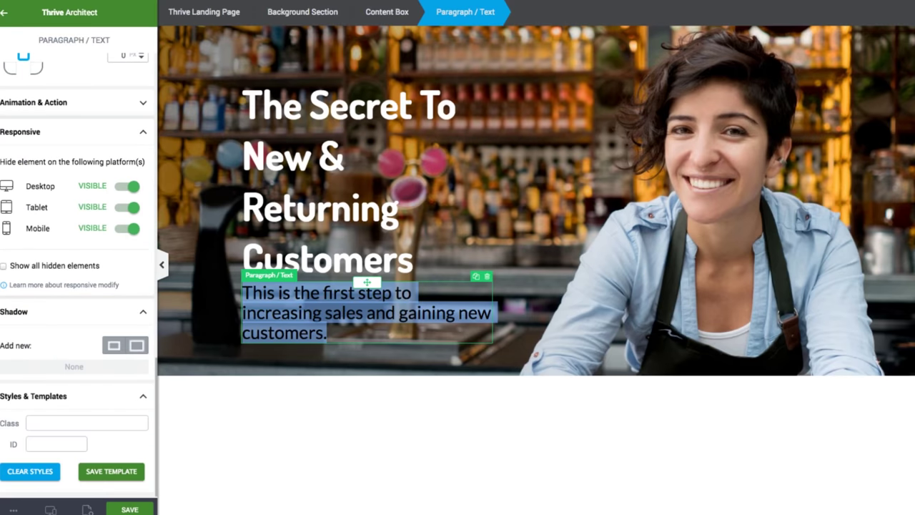
{"action": "scroll", "coordinate": [77, 272], "scroll_direction": "up", "scroll_amount": 10}
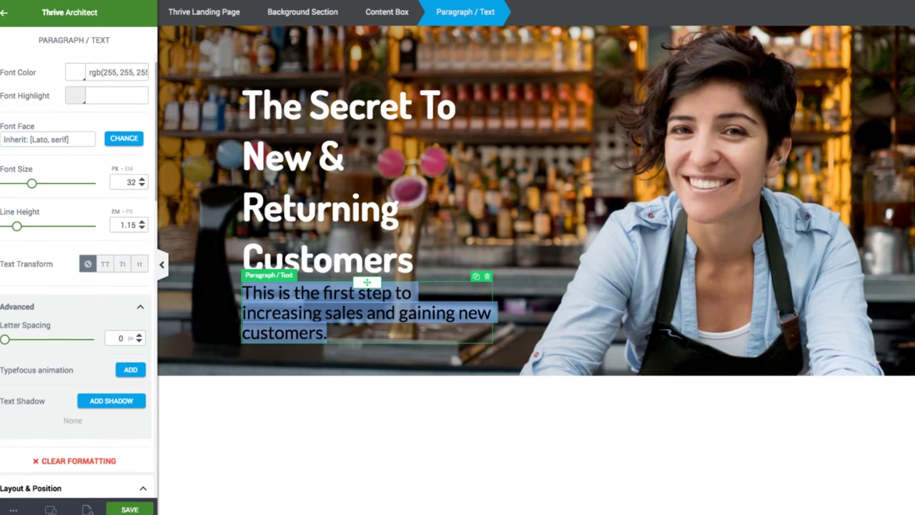
{"action": "scroll", "coordinate": [77, 271], "scroll_direction": "up", "scroll_amount": 1}
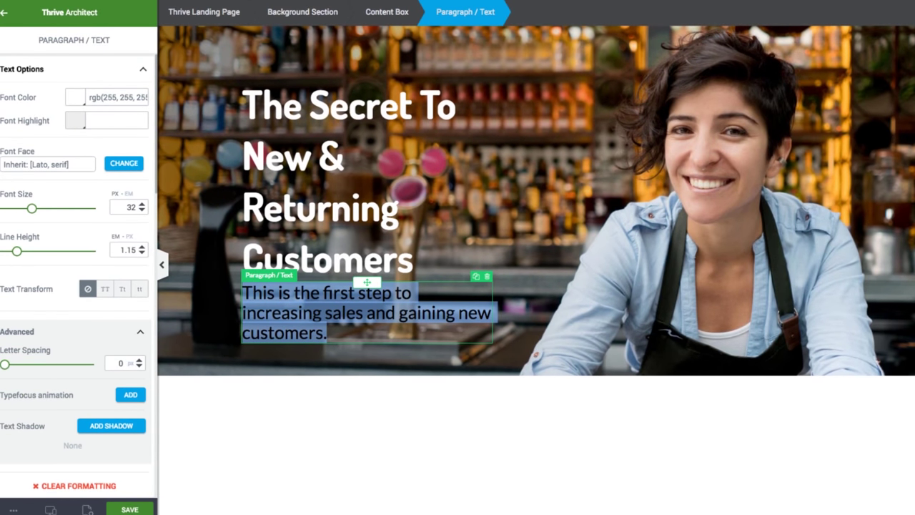
{"action": "left_click", "coordinate": [457, 443]}
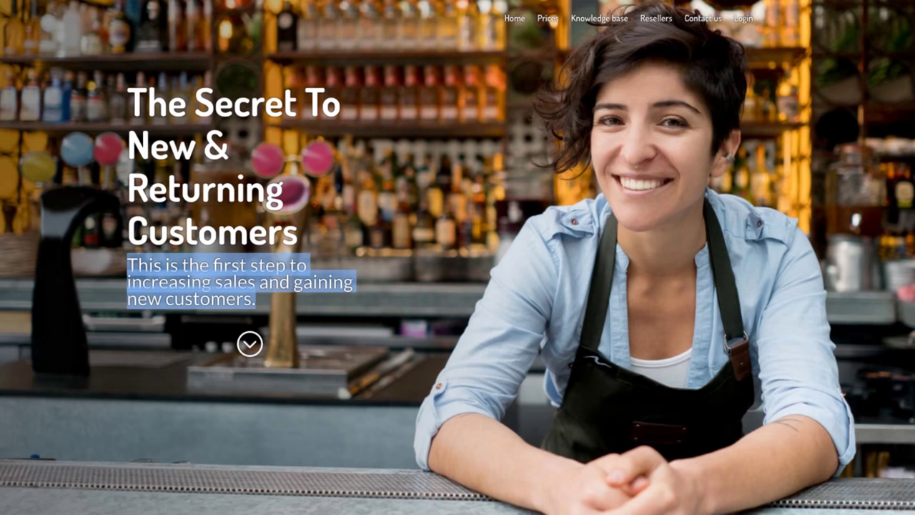
Step: Examine the section below the hero on the original landing page
{"action": "scroll", "coordinate": [457, 257], "scroll_direction": "down", "scroll_amount": 6}
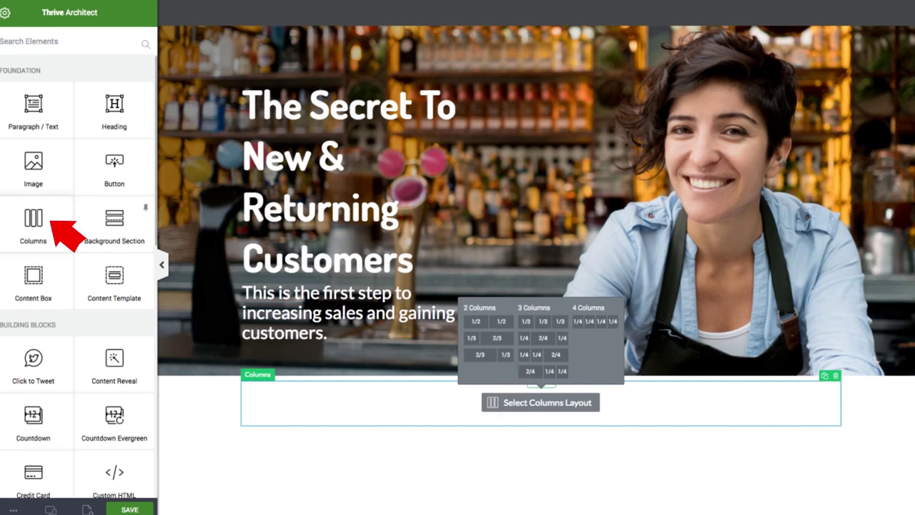
Step: Lay out the columns below the hero as 2/3 and 1/3, and insert the barrio phone image from the media library into the narrow column
{"action": "left_click", "coordinate": [499, 355]}
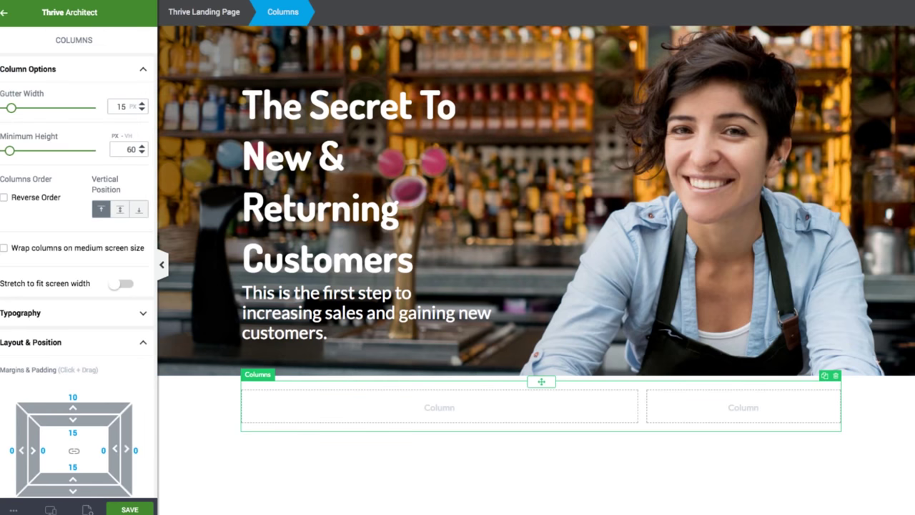
{"action": "left_click", "coordinate": [4, 13]}
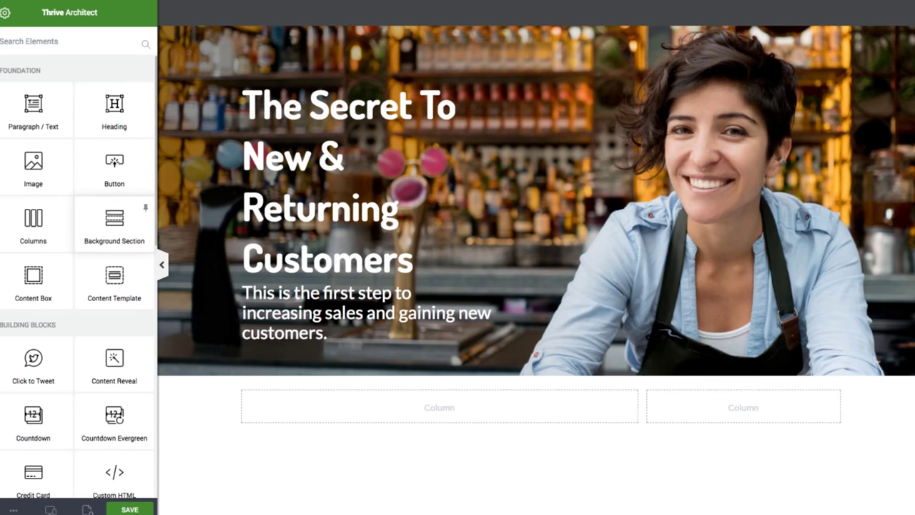
{"action": "left_click_drag", "start_coordinate": [34, 168], "coordinate": [744, 408]}
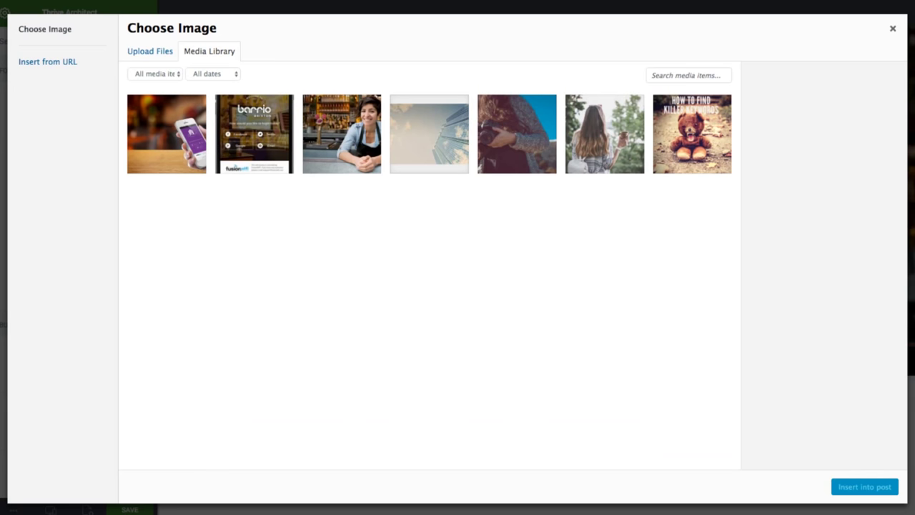
{"action": "left_click", "coordinate": [254, 134]}
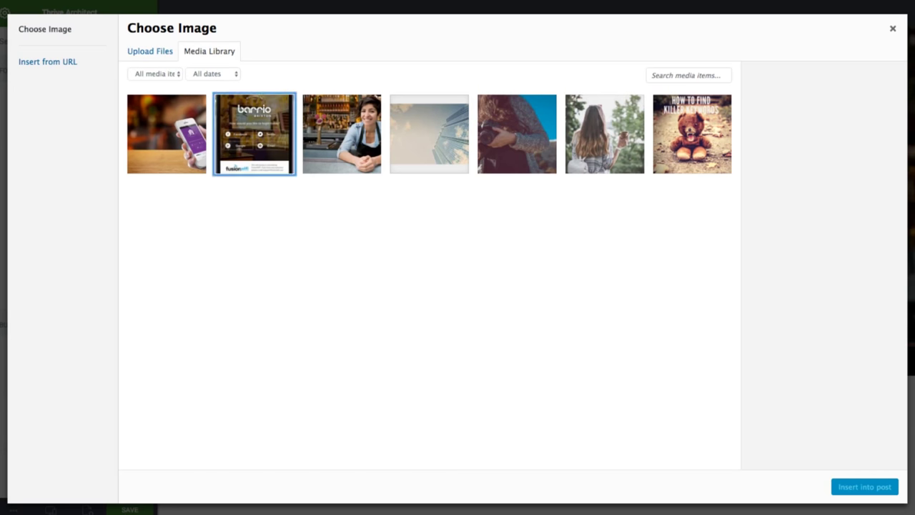
{"action": "left_click", "coordinate": [864, 486]}
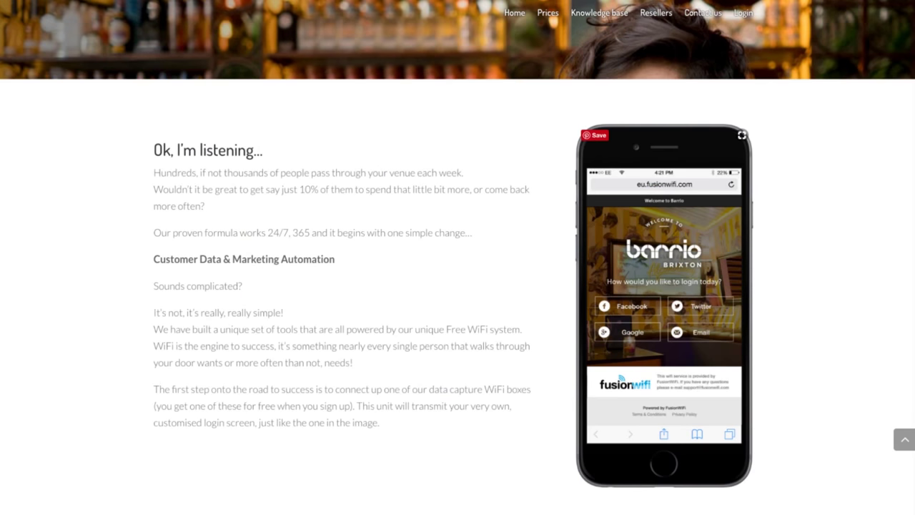
Step: Reduce the phone image's size to 275 px, using the original landing page as reference
{"action": "scroll", "coordinate": [458, 286], "scroll_direction": "up", "scroll_amount": 4}
{"action": "scroll", "coordinate": [458, 286], "scroll_direction": "down", "scroll_amount": 4}
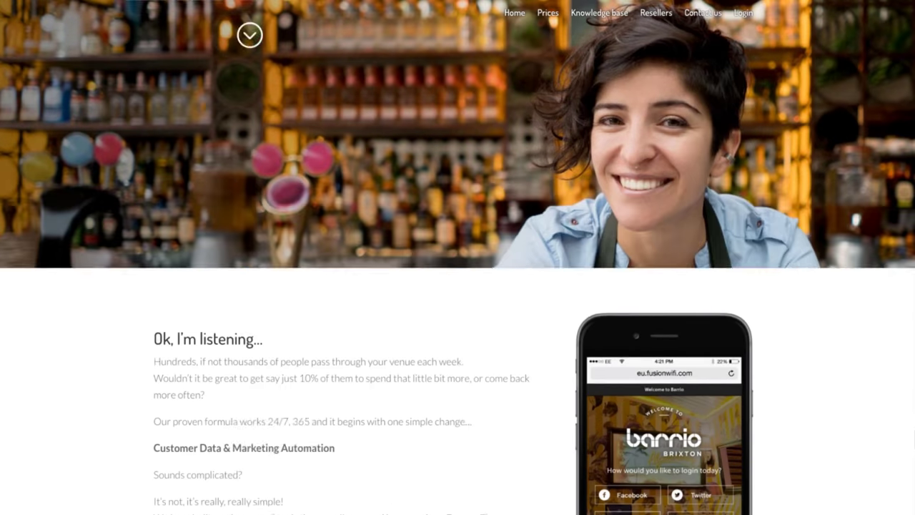
{"action": "scroll", "coordinate": [458, 286], "scroll_direction": "up", "scroll_amount": 5}
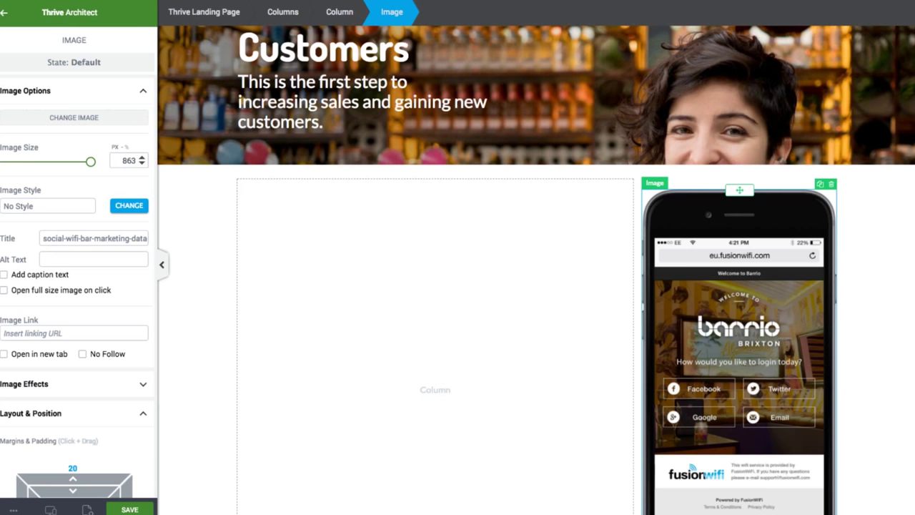
{"action": "scroll", "coordinate": [435, 343], "scroll_direction": "down", "scroll_amount": 2}
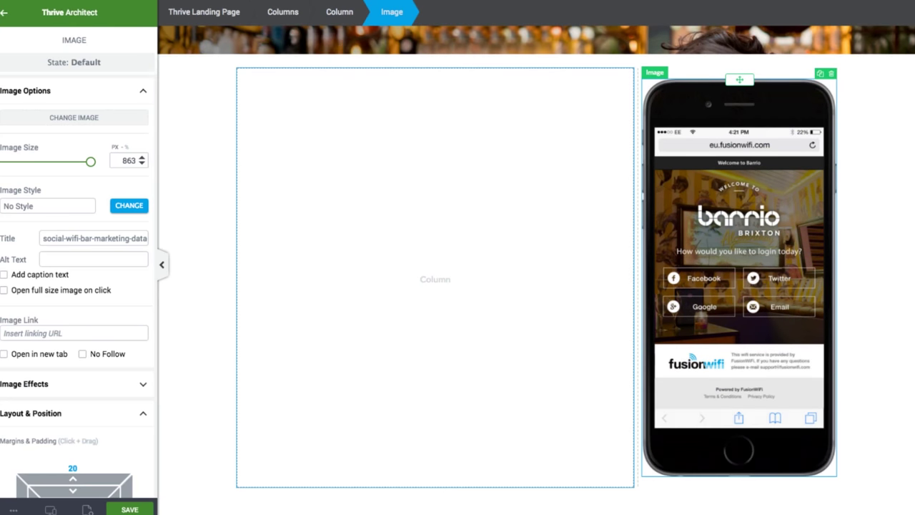
{"action": "scroll", "coordinate": [434, 343], "scroll_direction": "up", "scroll_amount": 3}
{"action": "scroll", "coordinate": [536, 332], "scroll_direction": "down", "scroll_amount": 1}
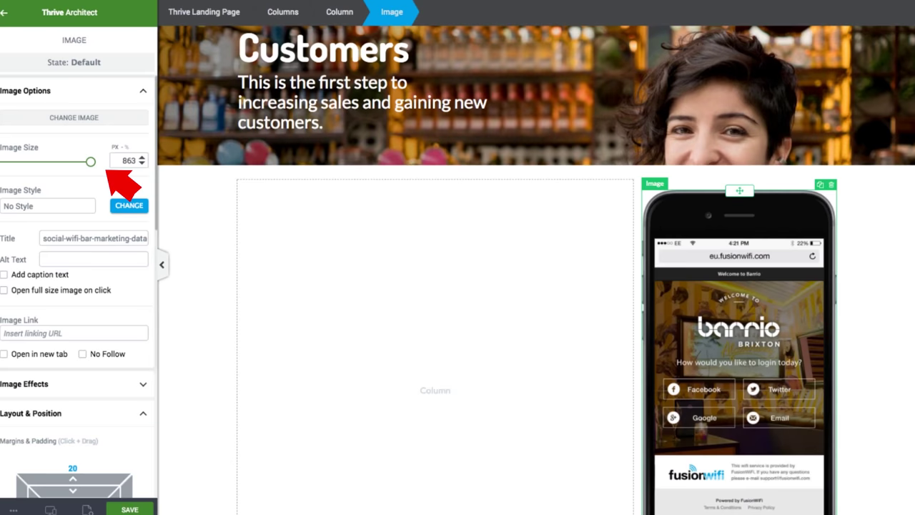
{"action": "left_click_drag", "start_coordinate": [90, 162], "coordinate": [70, 161]}
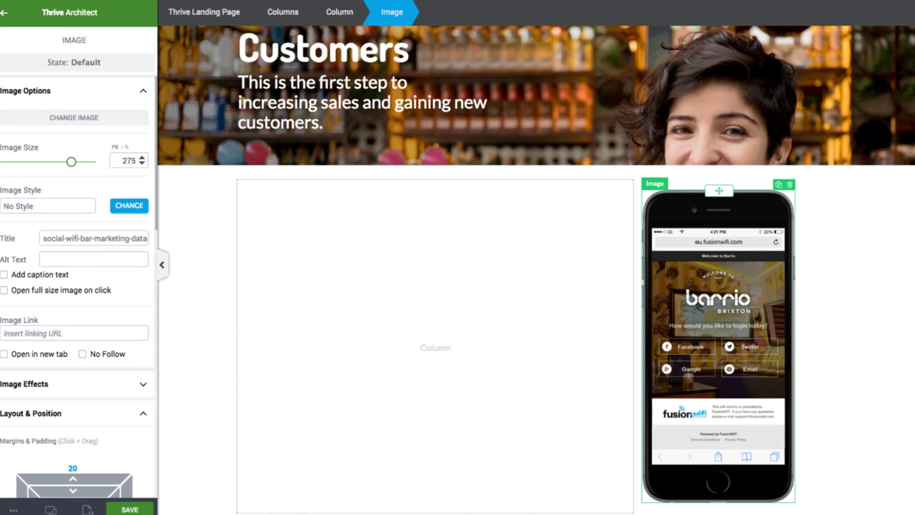
{"action": "key", "text": "Escape"}
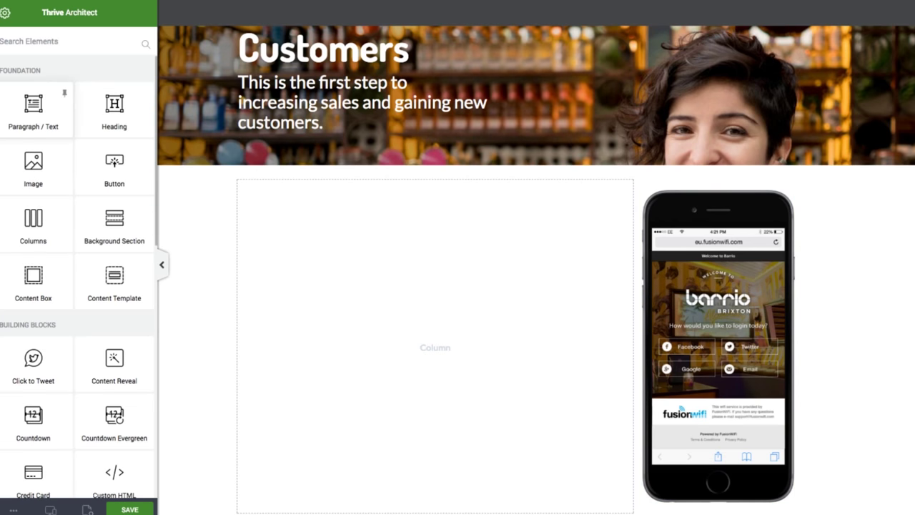
Step: Add a paragraph element to the wide column and fill it with the "Ok, I'm listening..." text copied from the original page
{"action": "scroll", "coordinate": [534, 270], "scroll_direction": "down", "scroll_amount": 1}
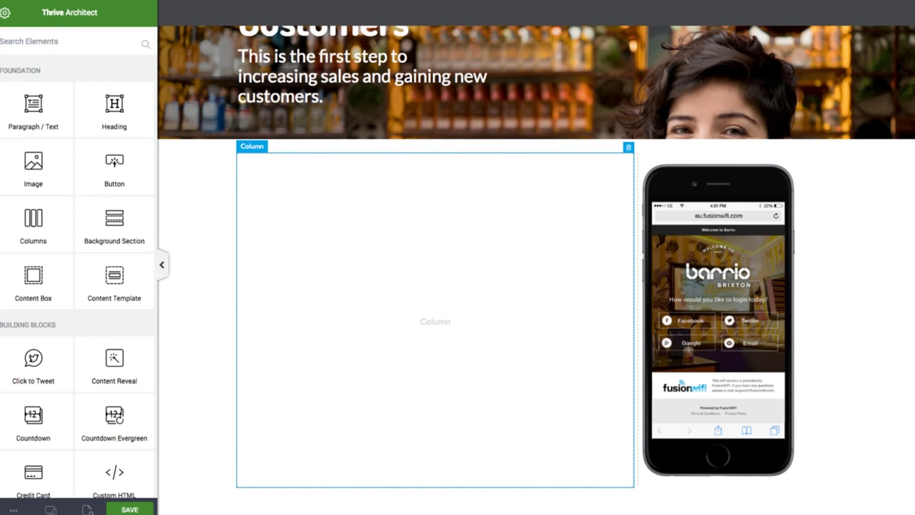
{"action": "scroll", "coordinate": [400, 243], "scroll_direction": "up", "scroll_amount": 3}
{"action": "scroll", "coordinate": [400, 243], "scroll_direction": "down", "scroll_amount": 3}
{"action": "scroll", "coordinate": [77, 265], "scroll_direction": "down", "scroll_amount": 1}
{"action": "left_click_drag", "start_coordinate": [33, 71], "coordinate": [434, 320]}
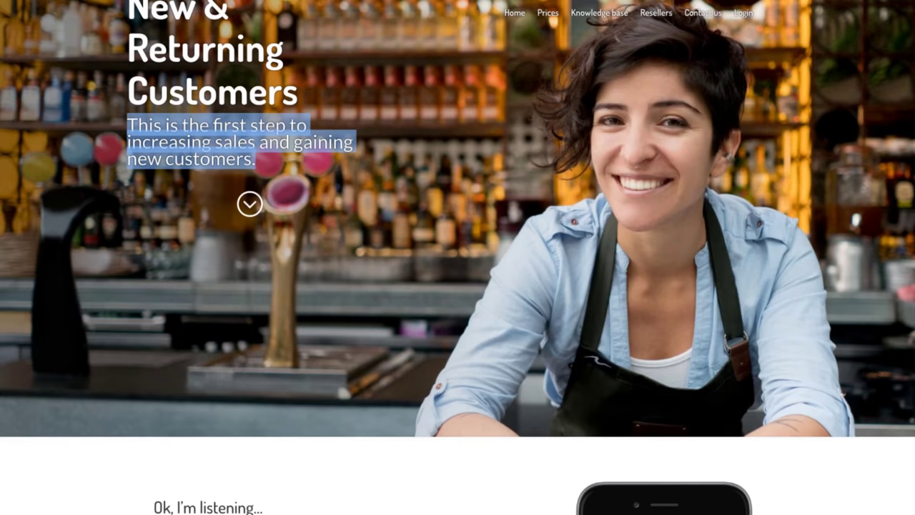
{"action": "scroll", "coordinate": [458, 286], "scroll_direction": "down", "scroll_amount": 5}
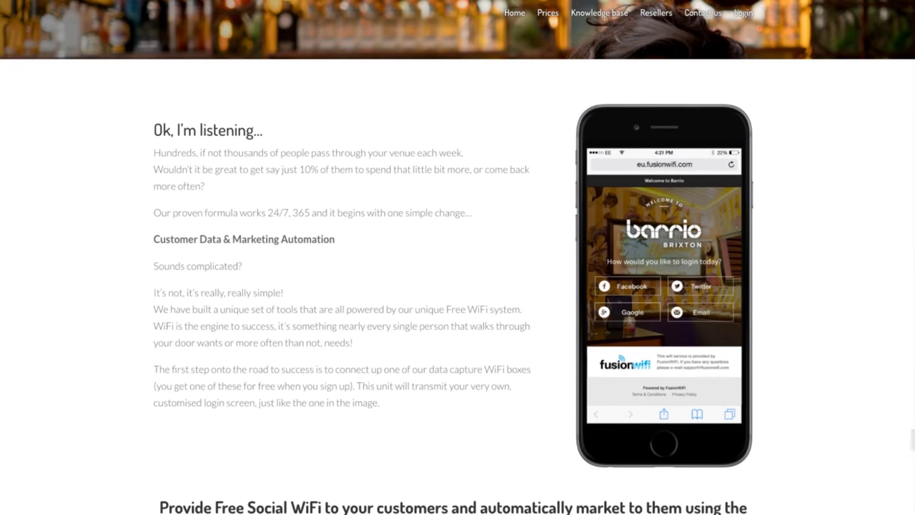
{"action": "left_click_drag", "start_coordinate": [380, 403], "coordinate": [153, 130]}
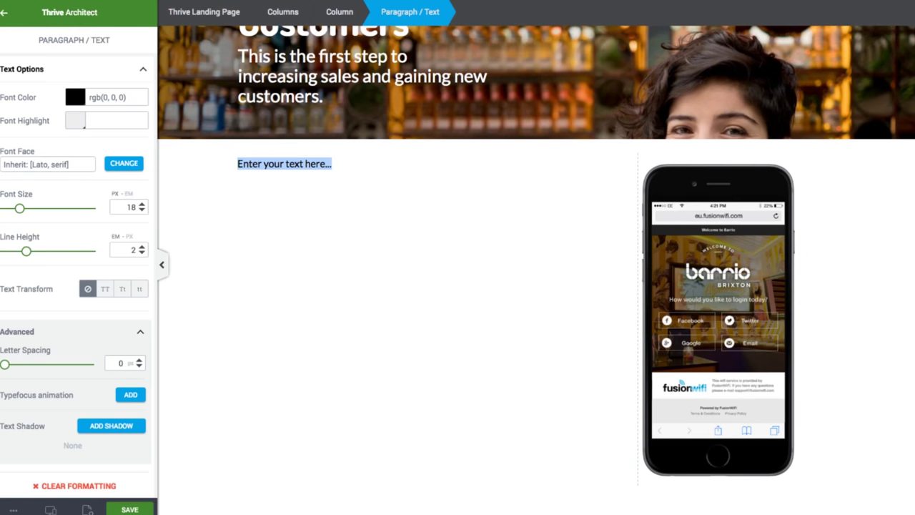
{"action": "key", "text": "ctrl+v"}
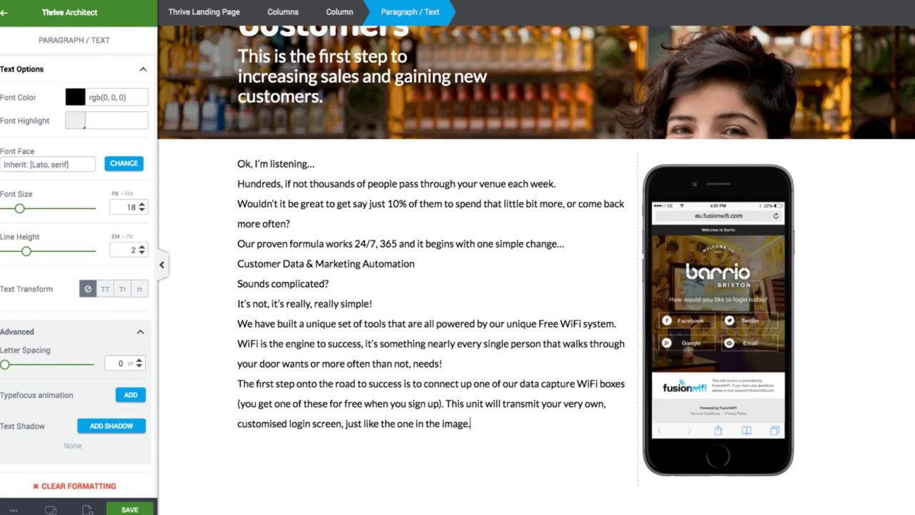
Step: Make the line "Ok, I'm listening..." bold and set its font size to 28 px
{"action": "left_click_drag", "start_coordinate": [315, 164], "coordinate": [238, 164]}
{"action": "key", "text": "ctrl+b"}
{"action": "left_click_drag", "start_coordinate": [19, 208], "coordinate": [28, 208]}
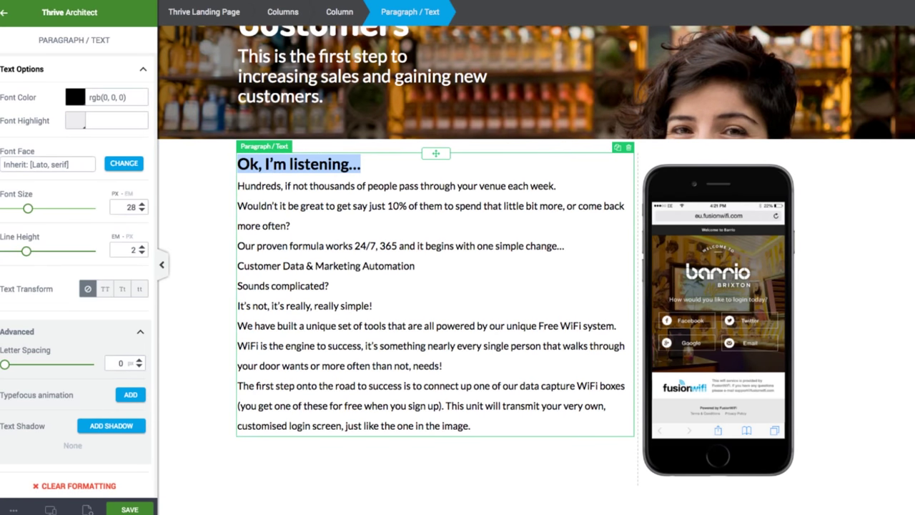
Step: Make the line "Customer Data & Marketing Automation" bold and set its font size to 25 px
{"action": "left_click_drag", "start_coordinate": [416, 266], "coordinate": [238, 266]}
{"action": "key", "text": "ctrl+b"}
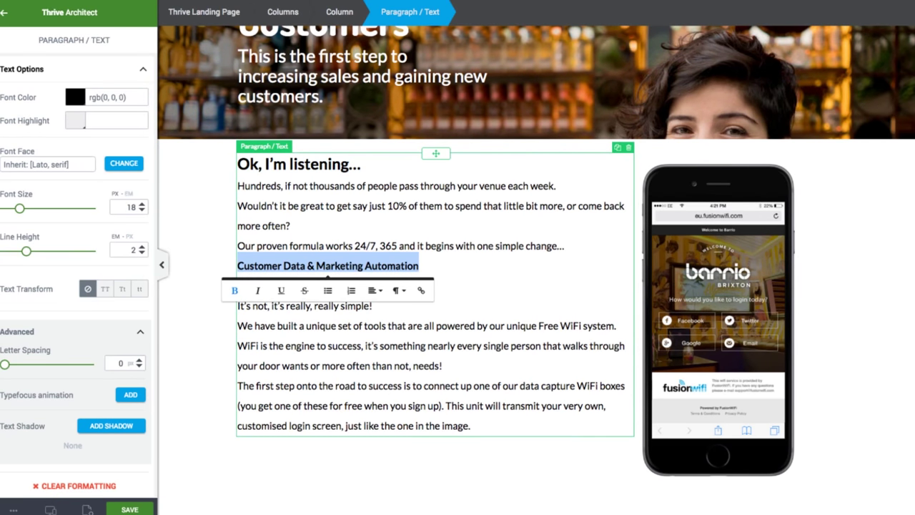
{"action": "left_click_drag", "start_coordinate": [19, 208], "coordinate": [25, 208]}
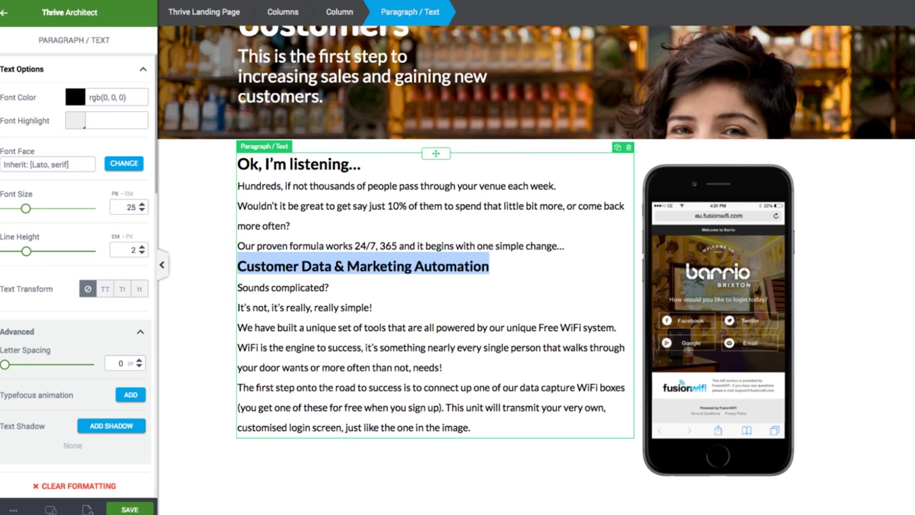
{"action": "left_click_drag", "start_coordinate": [26, 251], "coordinate": [26, 251]}
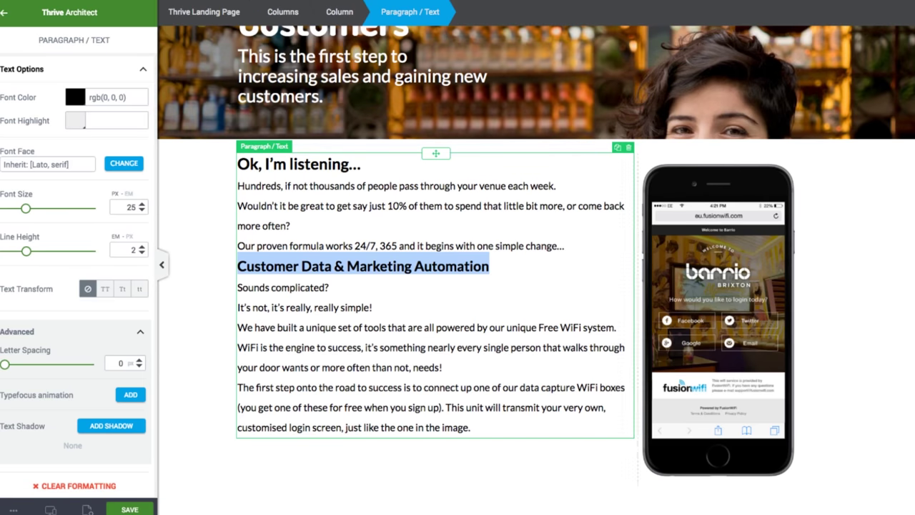
{"action": "left_click", "coordinate": [869, 315]}
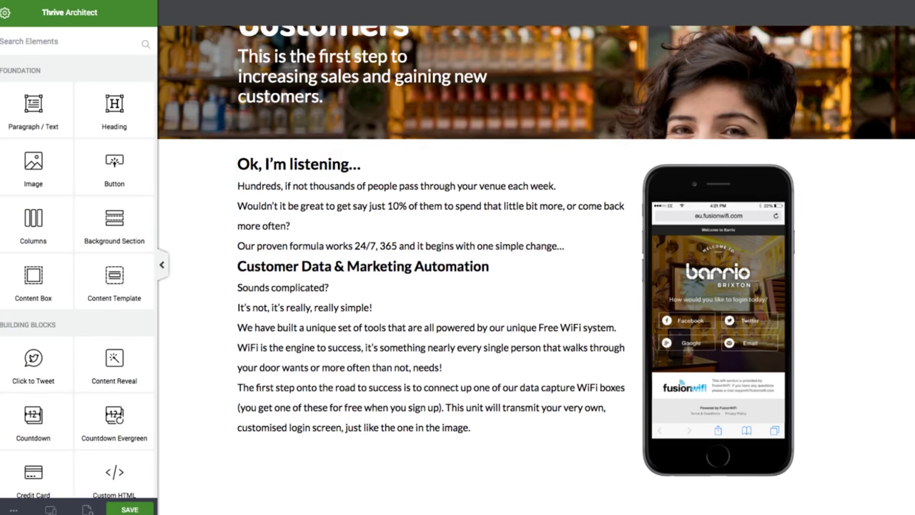
Step: Increase the top margin of the text paragraph in the wide column to move the text slightly down beside the phone image
{"action": "left_click", "coordinate": [362, 165]}
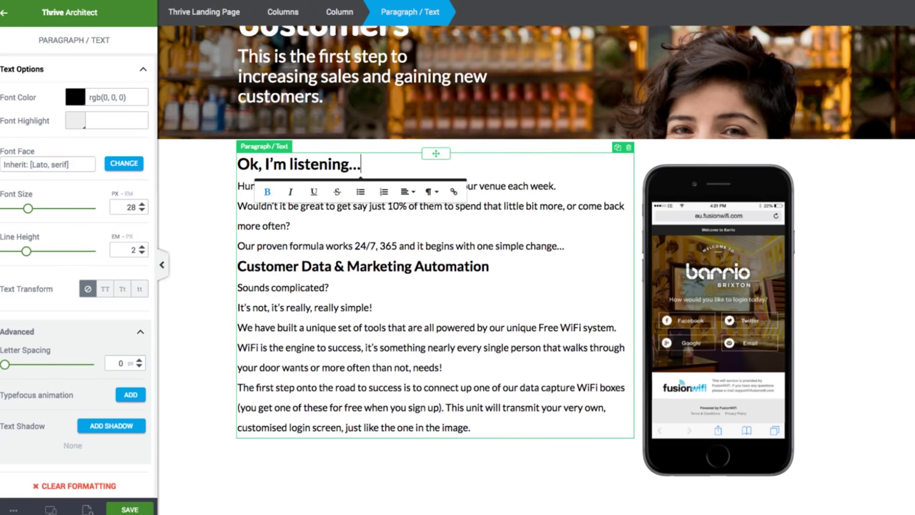
{"action": "scroll", "coordinate": [75, 286], "scroll_direction": "down", "scroll_amount": 2}
{"action": "scroll", "coordinate": [73, 325], "scroll_direction": "down", "scroll_amount": 1}
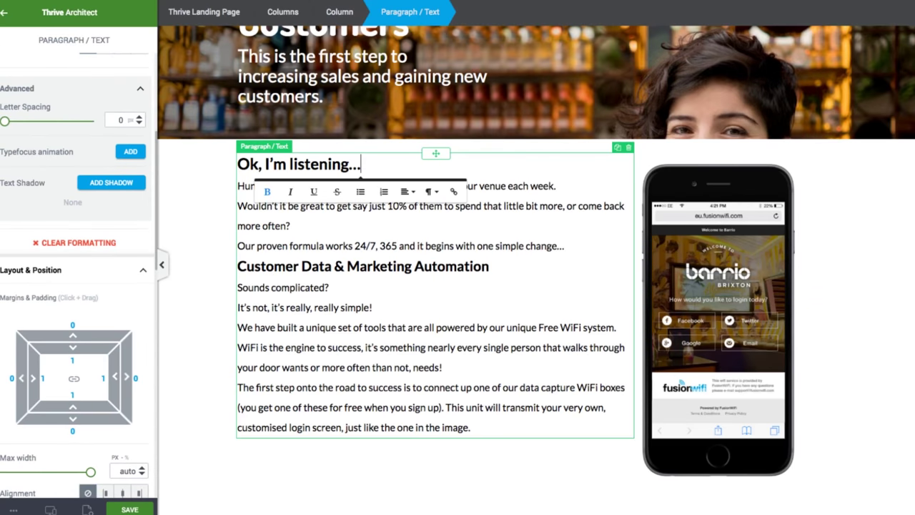
{"action": "left_click_drag", "start_coordinate": [73, 336], "coordinate": [73, 303]}
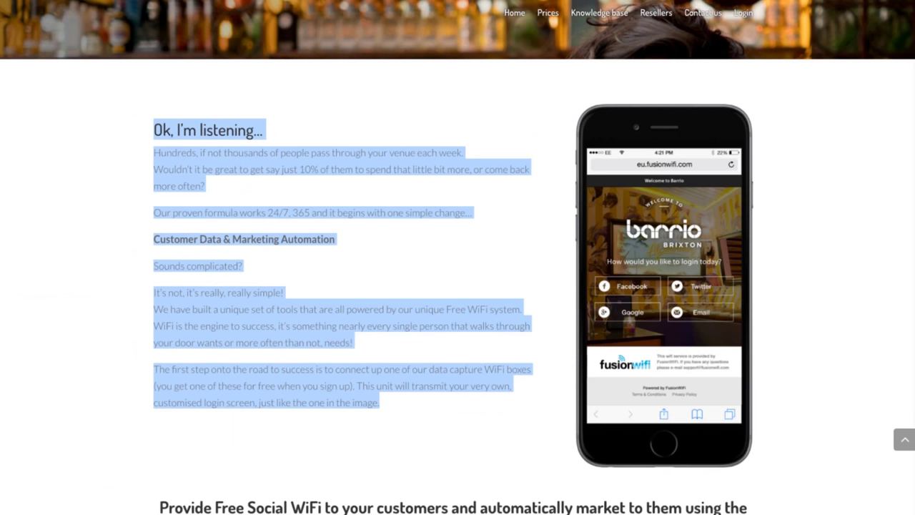
Step: Check the blue section on the original page and add a full-width background section below the columns
{"action": "left_click", "coordinate": [401, 422]}
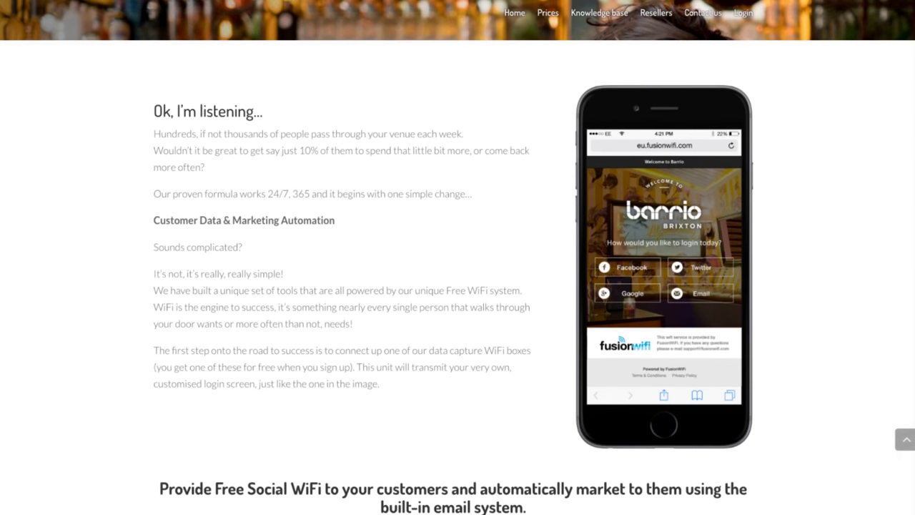
{"action": "scroll", "coordinate": [458, 257], "scroll_direction": "down", "scroll_amount": 4}
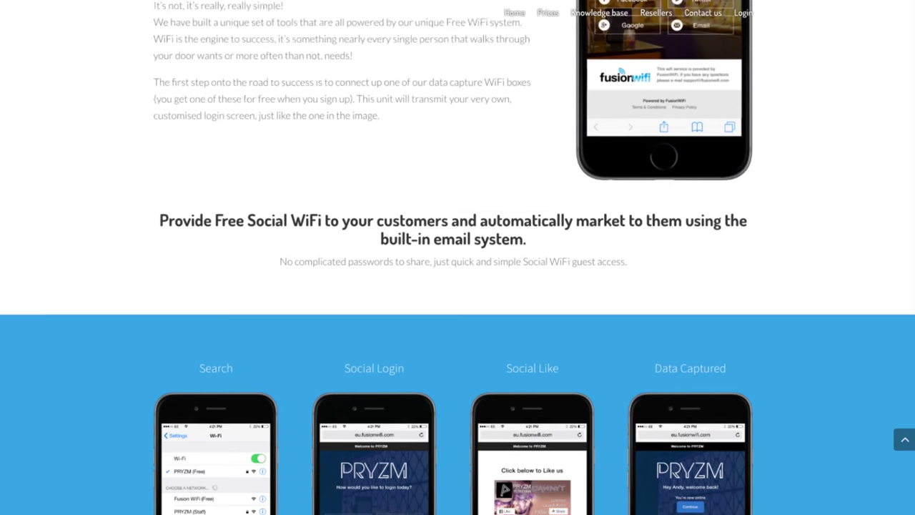
{"action": "scroll", "coordinate": [458, 258], "scroll_direction": "down", "scroll_amount": 3}
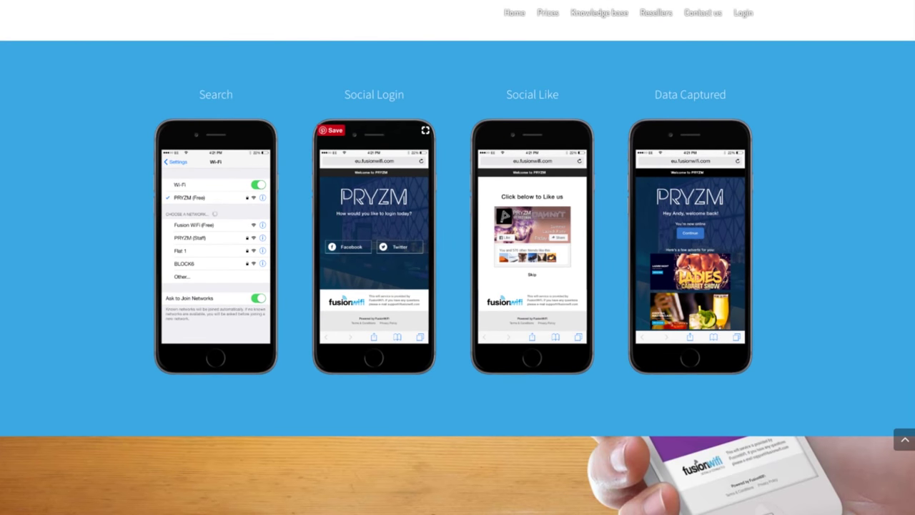
{"action": "scroll", "coordinate": [457, 257], "scroll_direction": "up", "scroll_amount": 4}
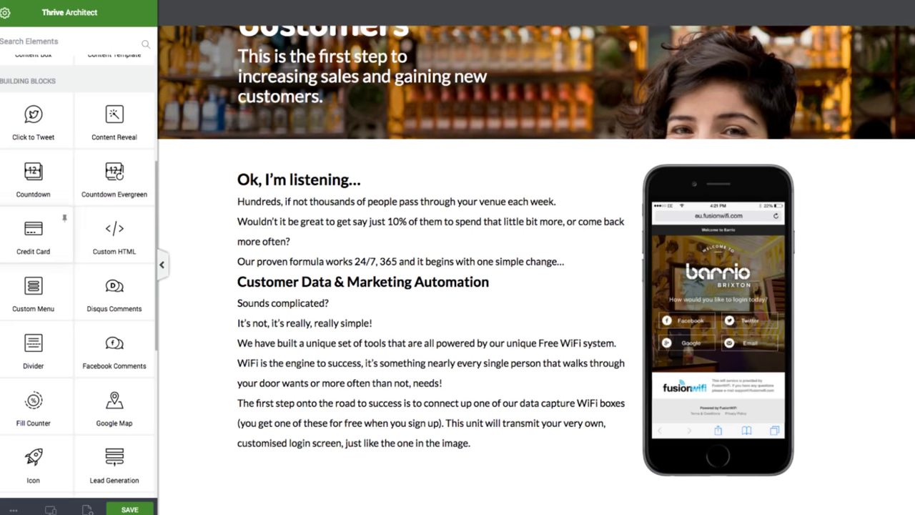
{"action": "scroll", "coordinate": [72, 228], "scroll_direction": "up", "scroll_amount": 4}
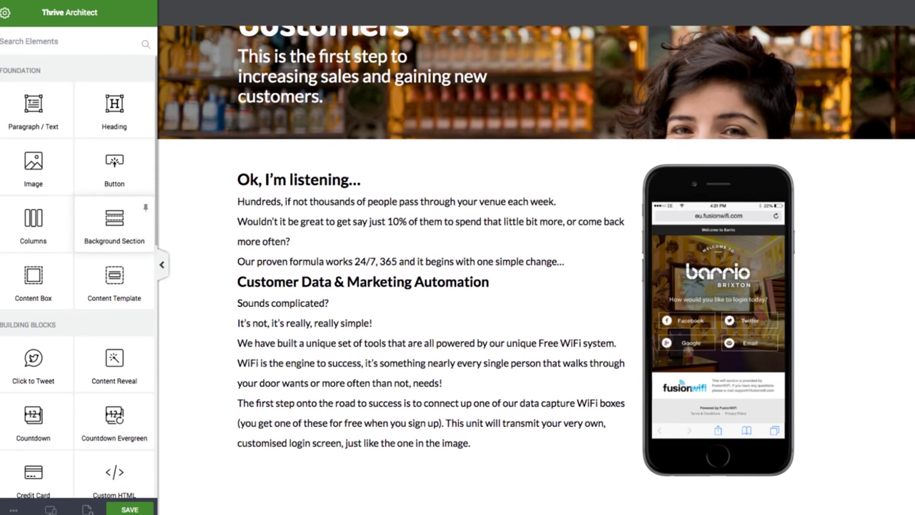
{"action": "left_click_drag", "start_coordinate": [114, 228], "coordinate": [536, 506]}
{"action": "left_click", "coordinate": [536, 509]}
{"action": "scroll", "coordinate": [536, 400], "scroll_direction": "down", "scroll_amount": 1}
{"action": "left_click", "coordinate": [14, 509]}
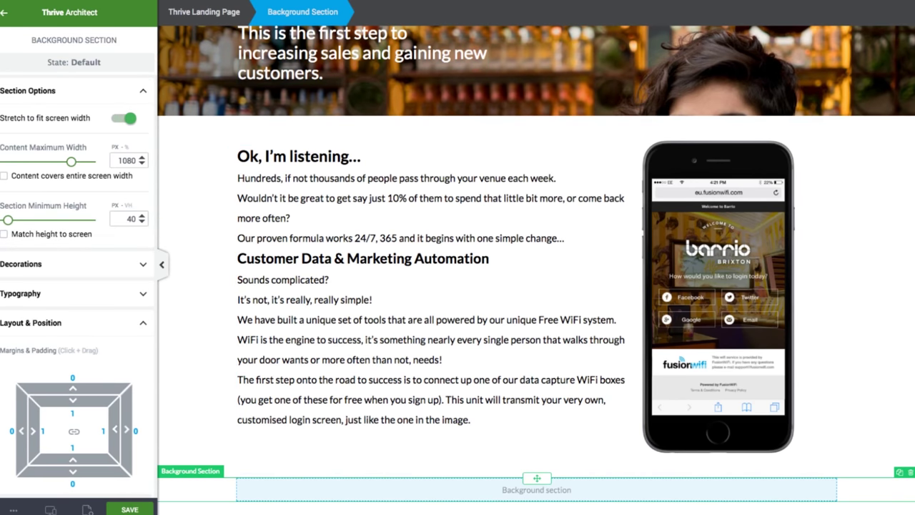
Step: Apply a solid colour layer of #42a9e0 at 100% opacity to the new background section
{"action": "scroll", "coordinate": [78, 286], "scroll_direction": "down", "scroll_amount": 6}
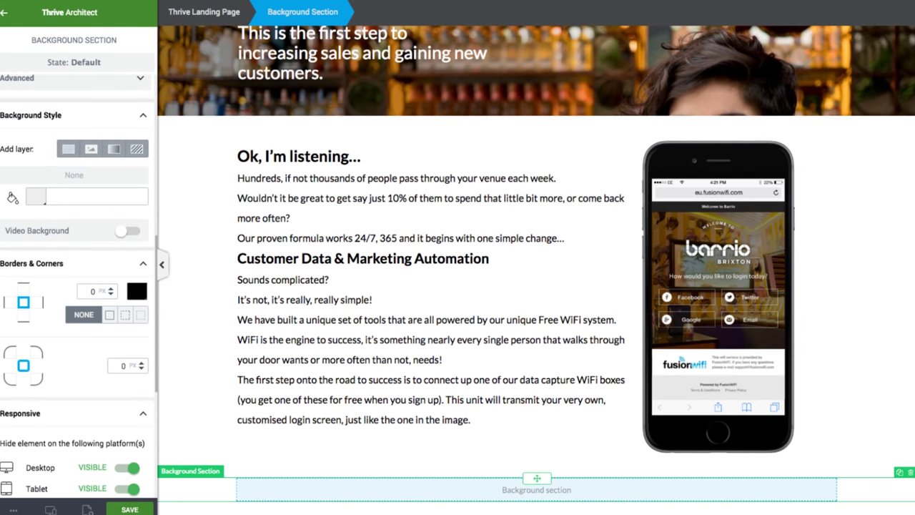
{"action": "left_click", "coordinate": [68, 148]}
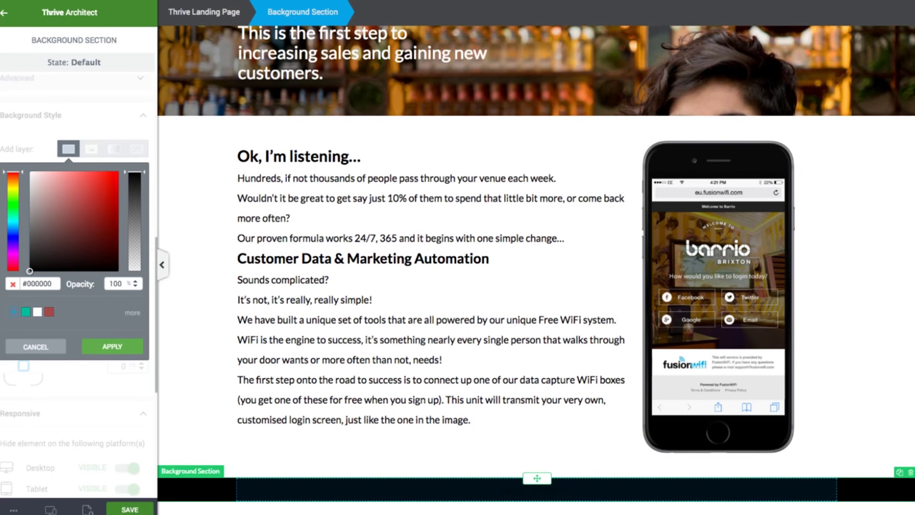
{"action": "double_click", "coordinate": [39, 284]}
{"action": "type", "text": "42a9e0"}
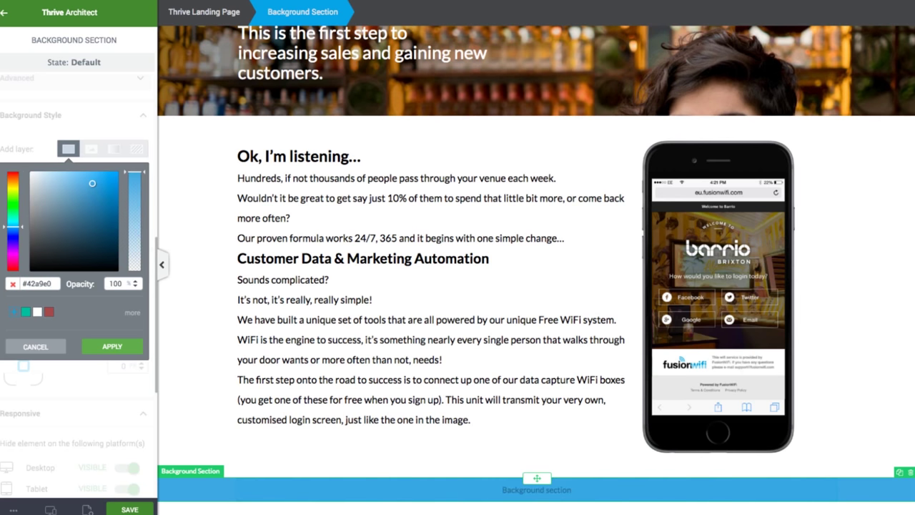
{"action": "left_click", "coordinate": [113, 346]}
{"action": "left_click", "coordinate": [4, 13]}
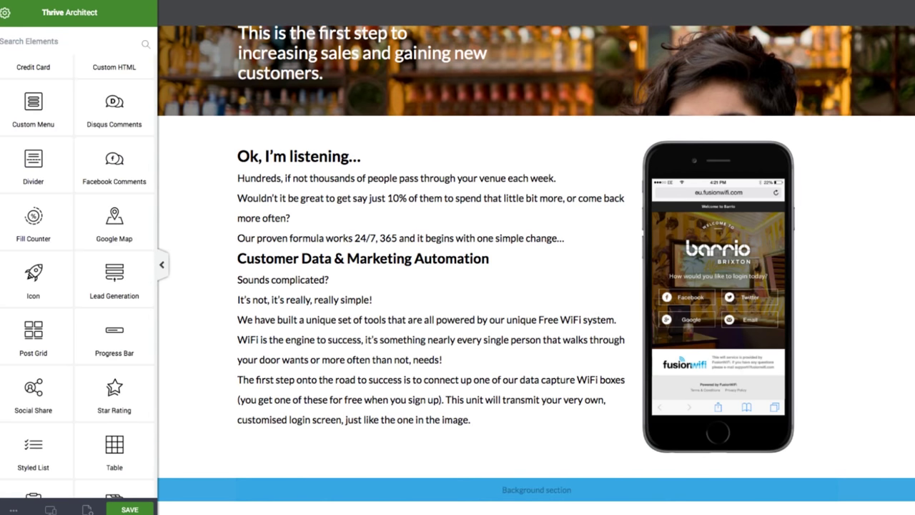
{"action": "scroll", "coordinate": [43, 160], "scroll_direction": "up", "scroll_amount": 3}
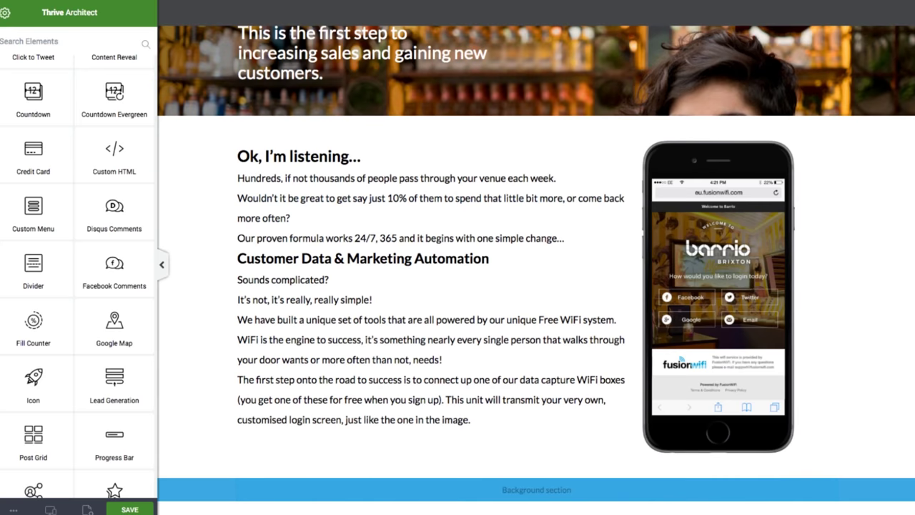
Step: Insert a four-column layout inside the blue background section
{"action": "scroll", "coordinate": [64, 243], "scroll_direction": "down", "scroll_amount": 3}
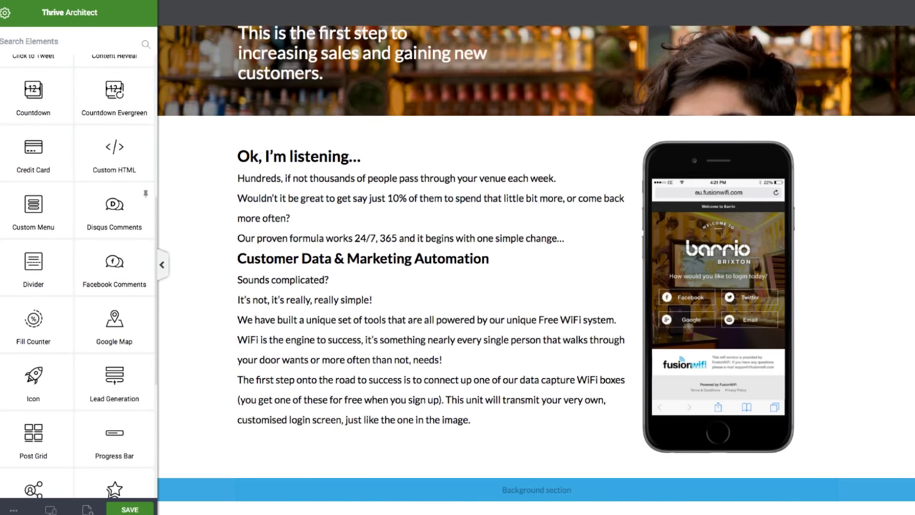
{"action": "scroll", "coordinate": [50, 243], "scroll_direction": "up", "scroll_amount": 6}
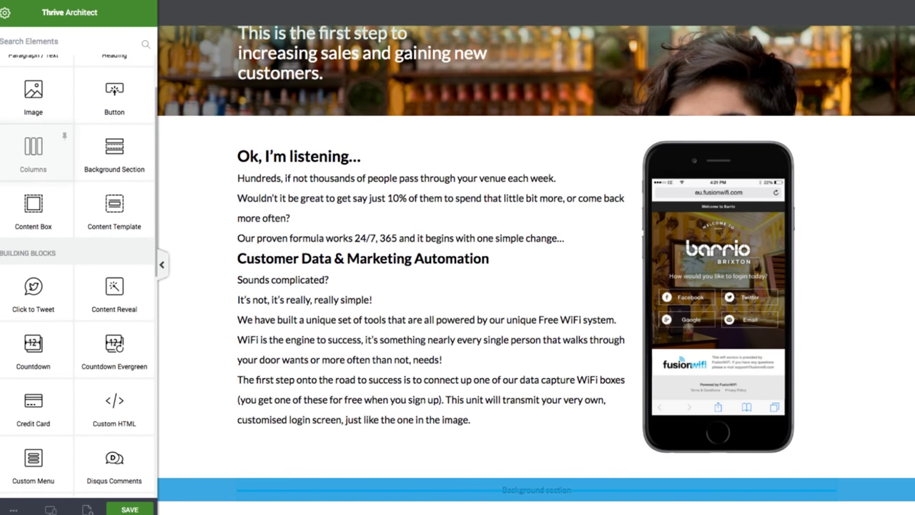
{"action": "left_click_drag", "start_coordinate": [33, 150], "coordinate": [537, 493]}
{"action": "left_click", "coordinate": [543, 498]}
{"action": "left_click", "coordinate": [591, 396]}
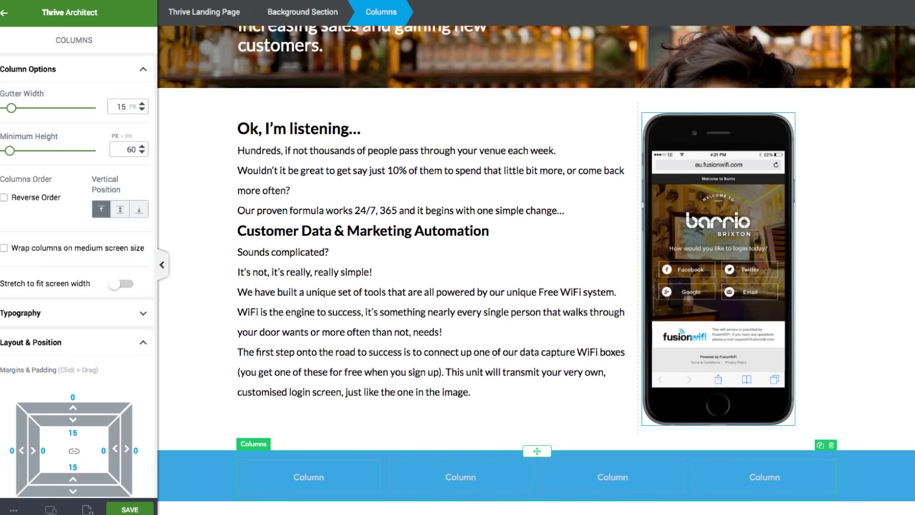
Step: Duplicate the phone image beside the text and move the copy into the first column of the blue section
{"action": "left_click", "coordinate": [719, 268]}
{"action": "left_click", "coordinate": [778, 107]}
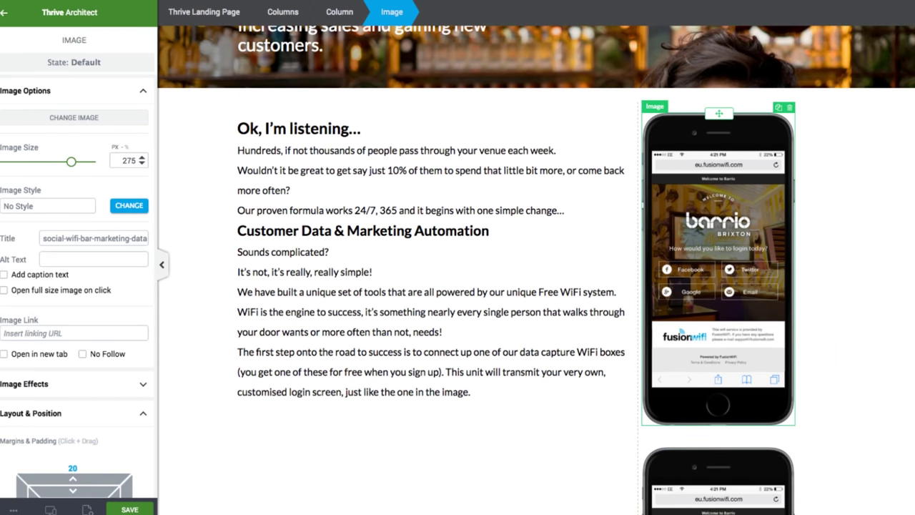
{"action": "scroll", "coordinate": [718, 286], "scroll_direction": "down", "scroll_amount": 5}
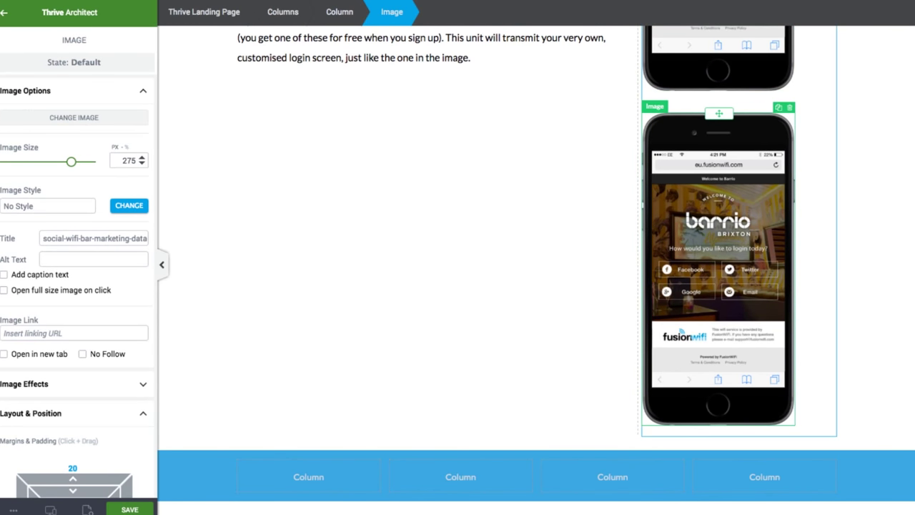
{"action": "left_click_drag", "start_coordinate": [719, 113], "coordinate": [309, 476]}
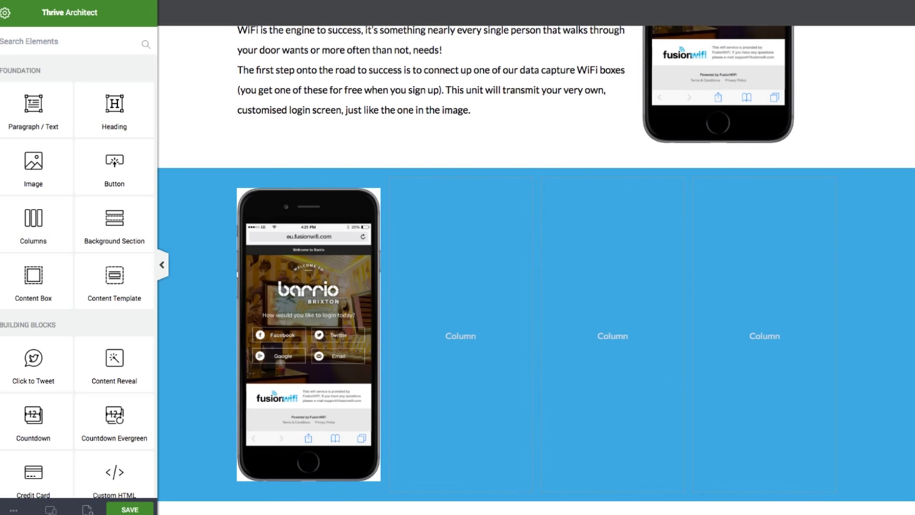
Step: Duplicate the phone image in the blue section and place the copy in the second column
{"action": "scroll", "coordinate": [309, 308], "scroll_direction": "up", "scroll_amount": 3}
{"action": "scroll", "coordinate": [309, 308], "scroll_direction": "down", "scroll_amount": 2}
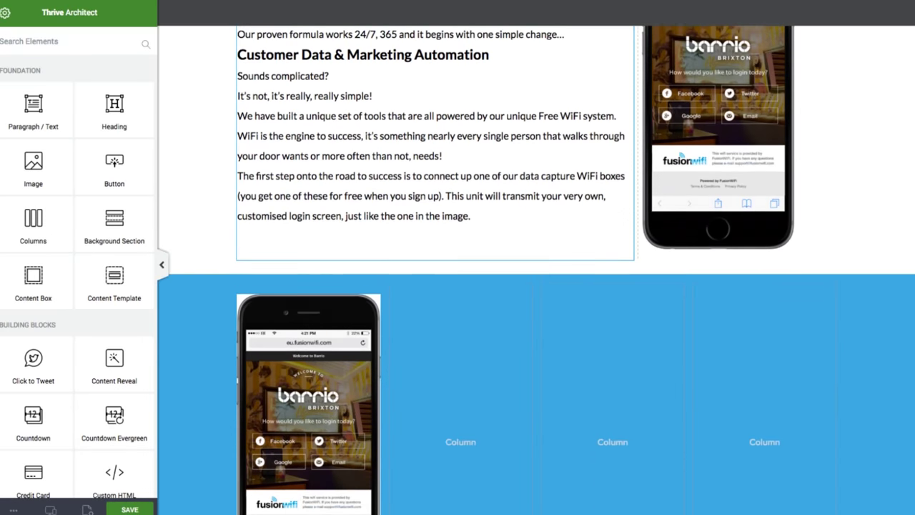
{"action": "left_click", "coordinate": [308, 308]}
{"action": "left_click", "coordinate": [365, 230]}
{"action": "scroll", "coordinate": [357, 286], "scroll_direction": "down", "scroll_amount": 3}
{"action": "left_click", "coordinate": [336, 313]}
{"action": "left_click", "coordinate": [315, 386]}
{"action": "left_click_drag", "start_coordinate": [309, 324], "coordinate": [461, 314]}
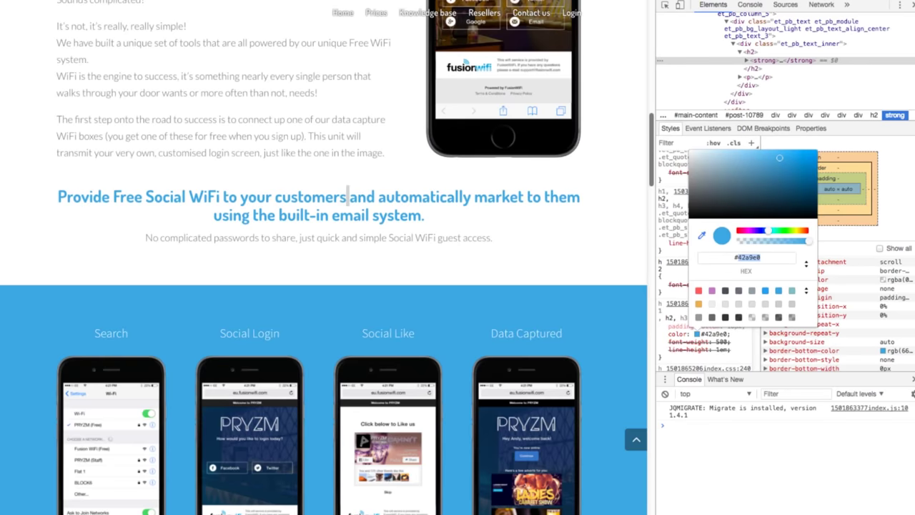
Step: Examine the phone row, the section below it and the hero on the original page, and close the developer tools
{"action": "scroll", "coordinate": [321, 258], "scroll_direction": "down", "scroll_amount": 5}
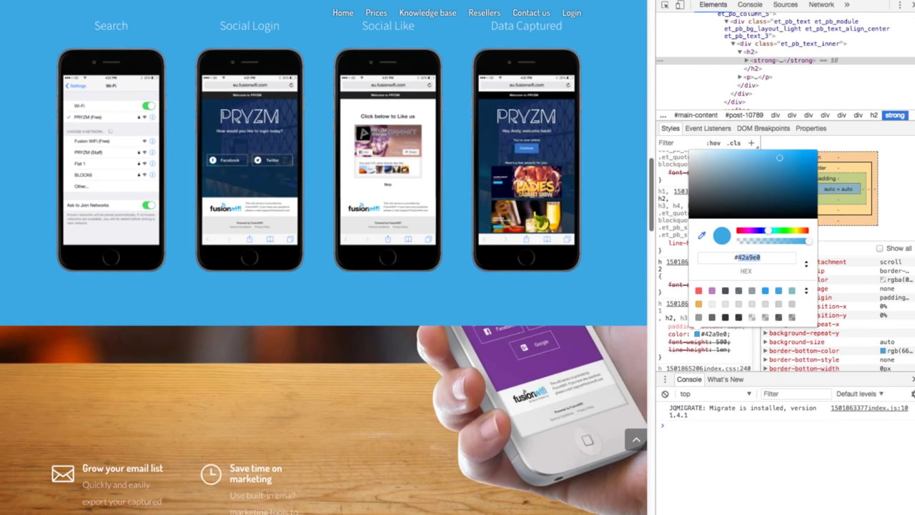
{"action": "scroll", "coordinate": [321, 257], "scroll_direction": "up", "scroll_amount": 3}
{"action": "scroll", "coordinate": [322, 257], "scroll_direction": "down", "scroll_amount": 4}
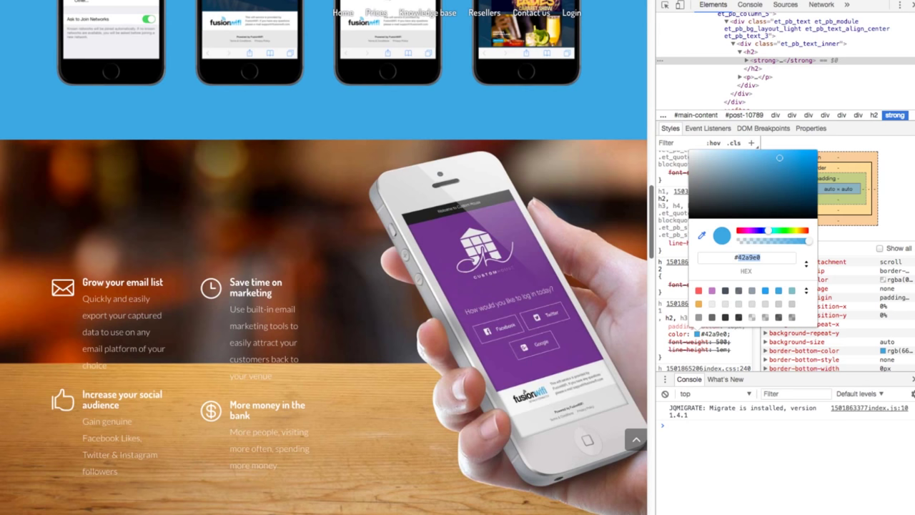
{"action": "scroll", "coordinate": [322, 257], "scroll_direction": "up", "scroll_amount": 15}
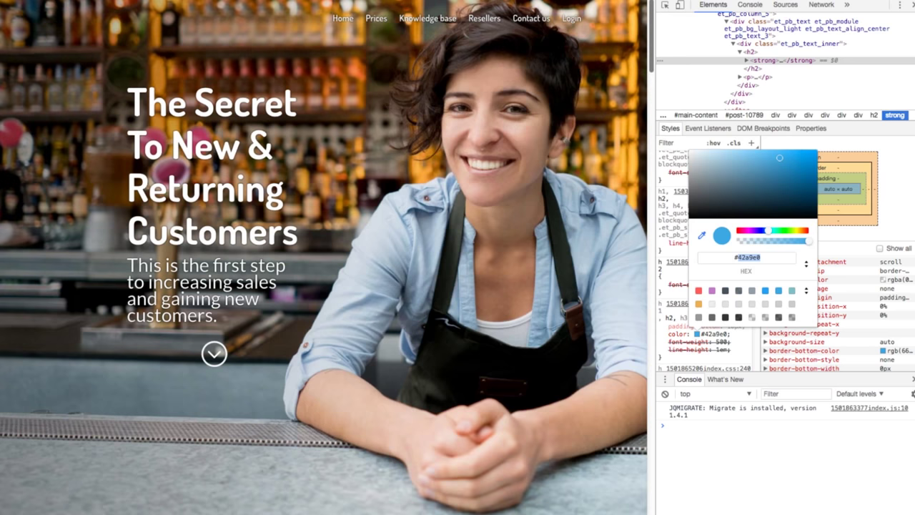
{"action": "key", "text": "Escape"}
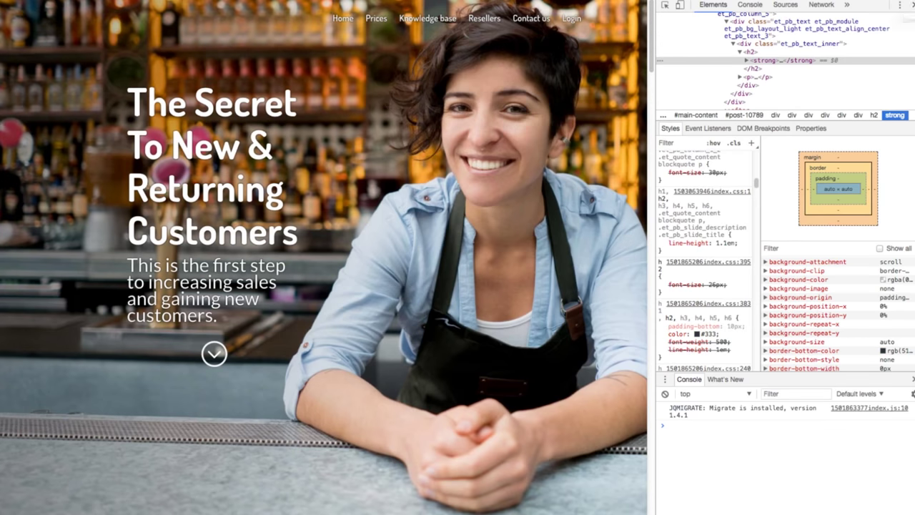
{"action": "left_click", "coordinate": [913, 5]}
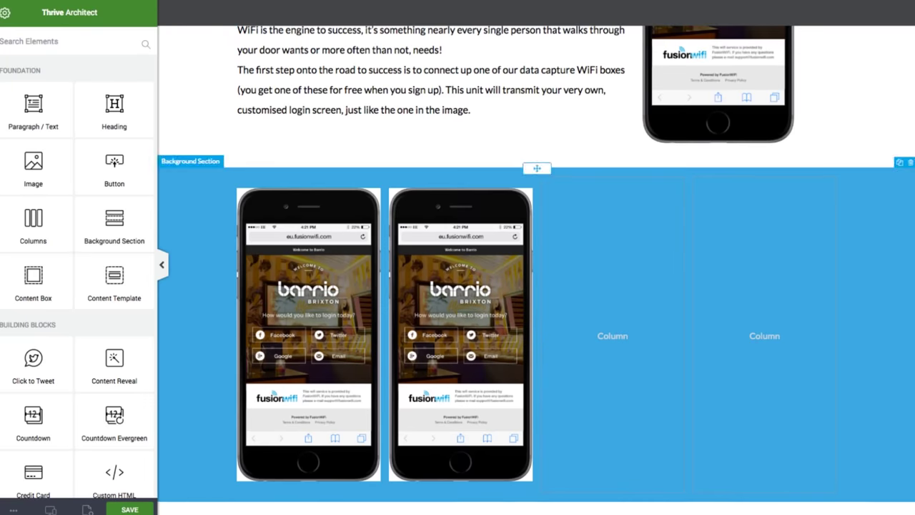
Step: Save the landing page and delete the duplicate "This is the first step" paragraph in the hero section
{"action": "scroll", "coordinate": [536, 272], "scroll_direction": "up", "scroll_amount": 10}
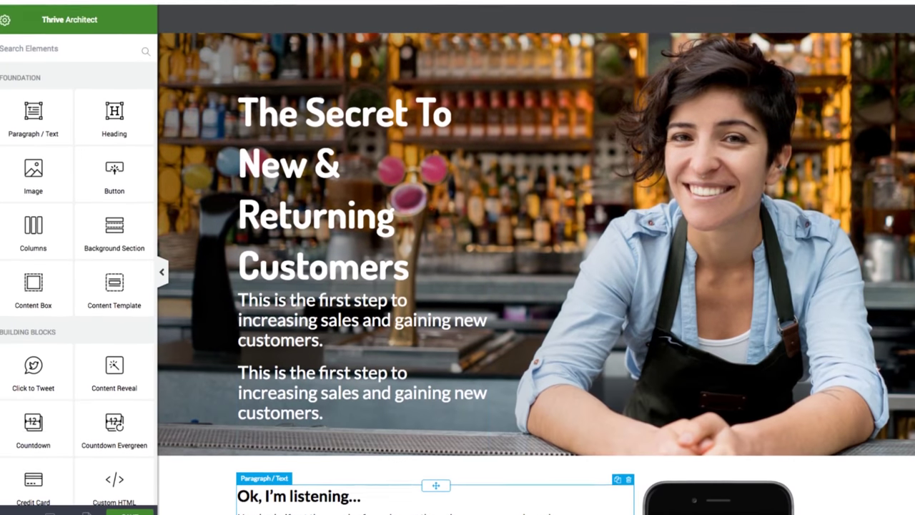
{"action": "key", "text": "ctrl+s"}
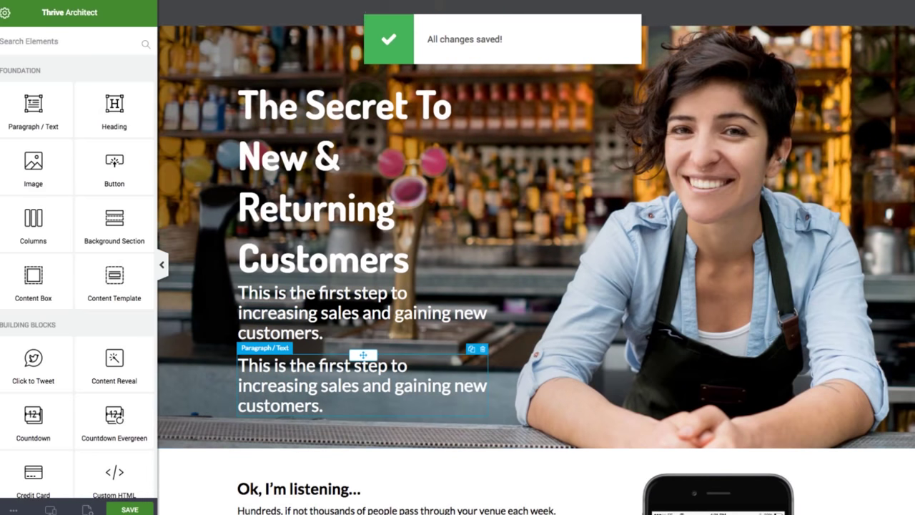
{"action": "left_click", "coordinate": [441, 384]}
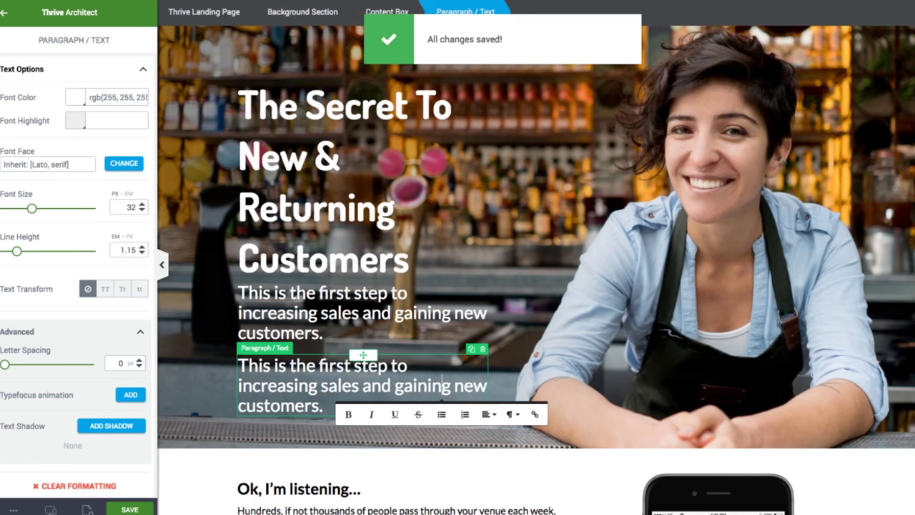
{"action": "left_click", "coordinate": [482, 349]}
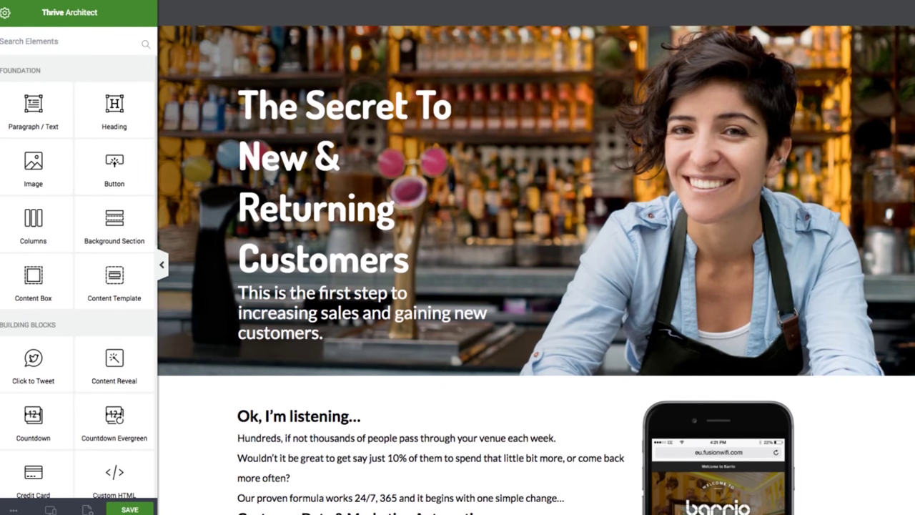
Step: Insert an icon element below the hero subheading, searching for "arrow" and choosing the solid circle with a down arrow
{"action": "type", "text": "icon"}
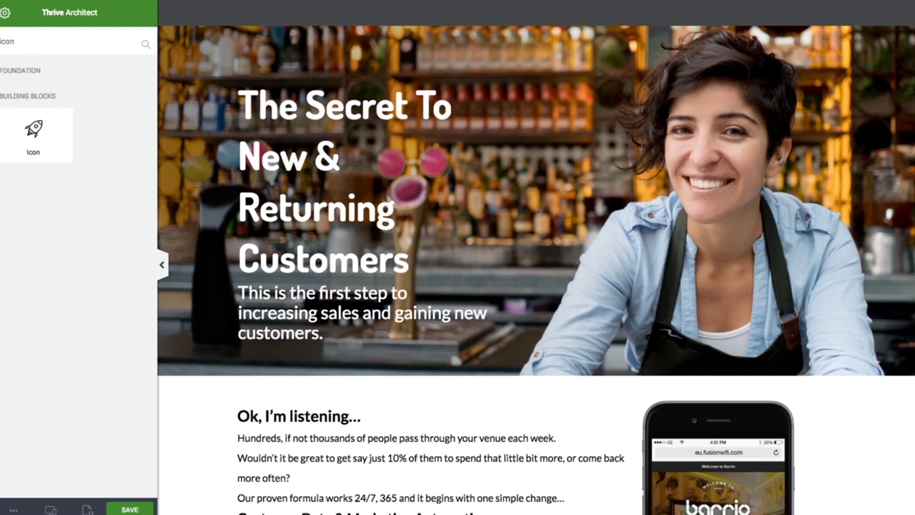
{"action": "left_click_drag", "start_coordinate": [33, 134], "coordinate": [322, 340]}
{"action": "scroll", "coordinate": [458, 243], "scroll_direction": "down", "scroll_amount": 10}
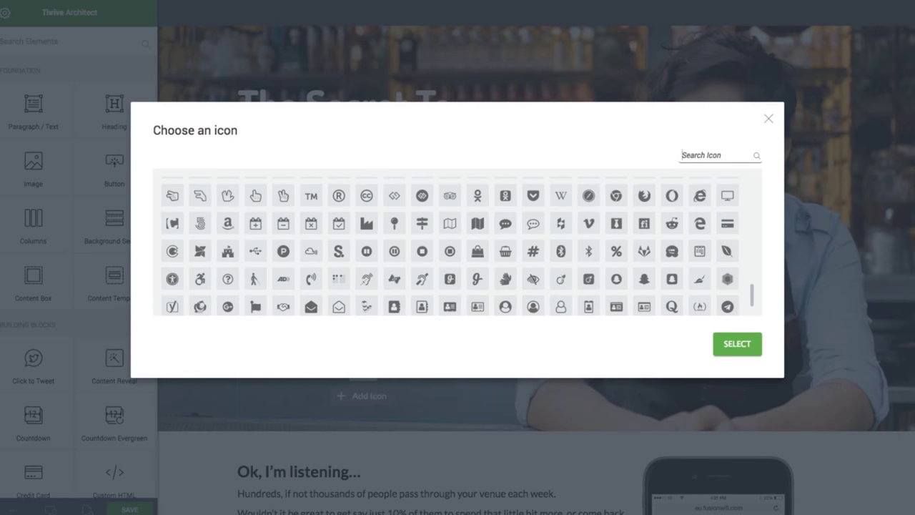
{"action": "type", "text": "arrow"}
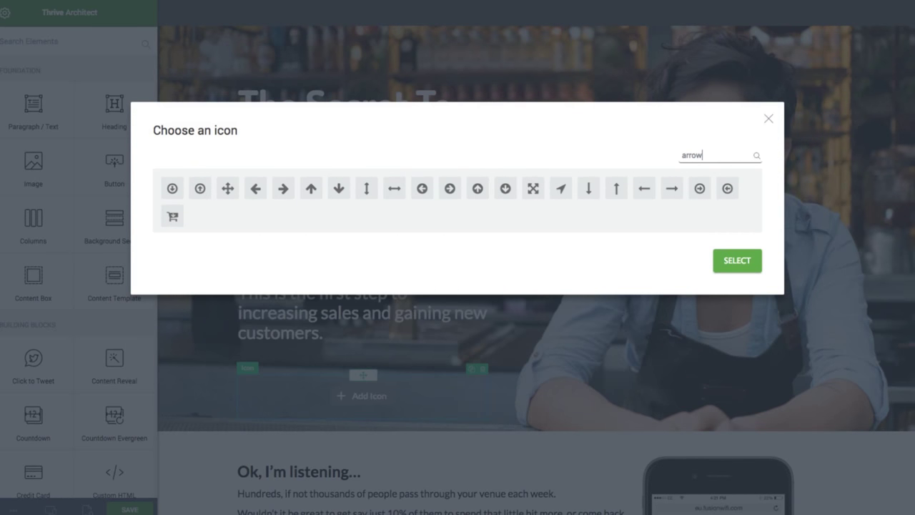
{"action": "left_click", "coordinate": [506, 188]}
{"action": "left_click", "coordinate": [506, 188]}
{"action": "left_click", "coordinate": [737, 260]}
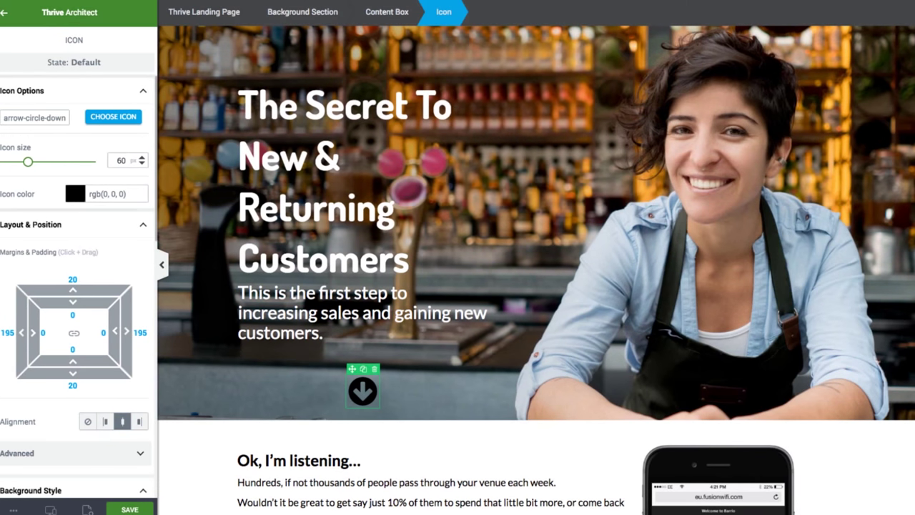
Step: Set the arrow icon's colour to white (#ffffff)
{"action": "left_click", "coordinate": [75, 194]}
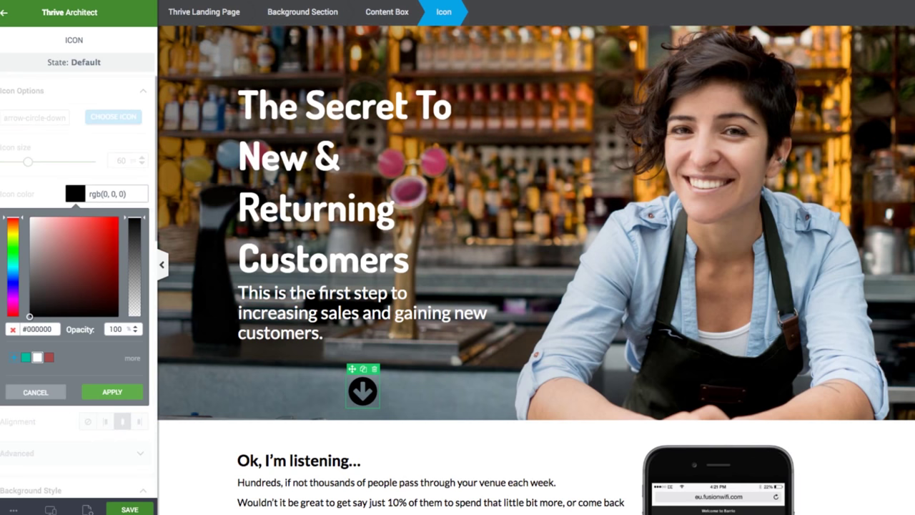
{"action": "left_click", "coordinate": [38, 357]}
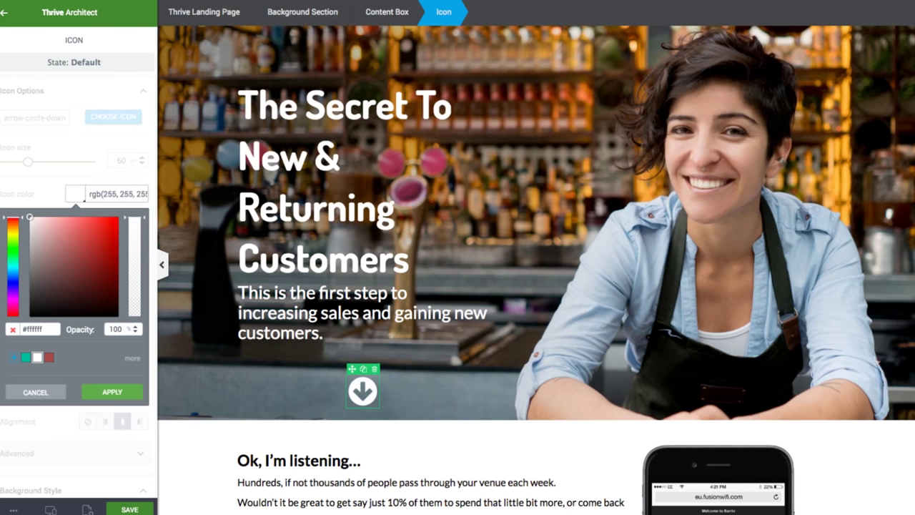
{"action": "left_click", "coordinate": [850, 468]}
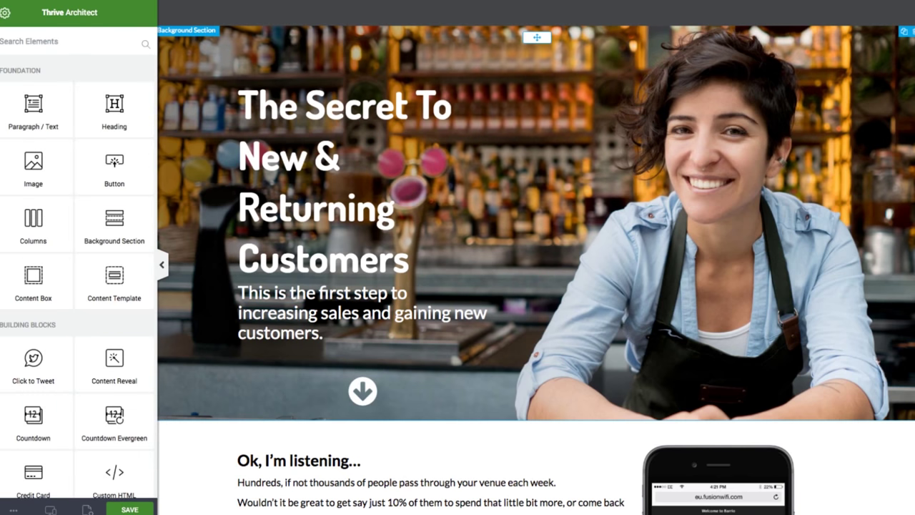
Step: Set the arrow icon's bottom margin to 45 px and its top margin to -1 px
{"action": "left_click", "coordinate": [362, 390]}
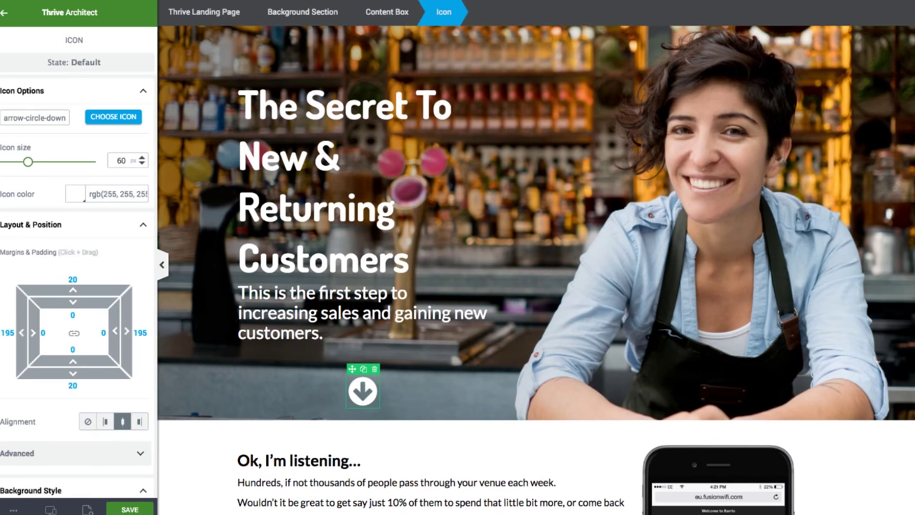
{"action": "scroll", "coordinate": [77, 286], "scroll_direction": "down", "scroll_amount": 4}
{"action": "scroll", "coordinate": [77, 286], "scroll_direction": "down", "scroll_amount": 8}
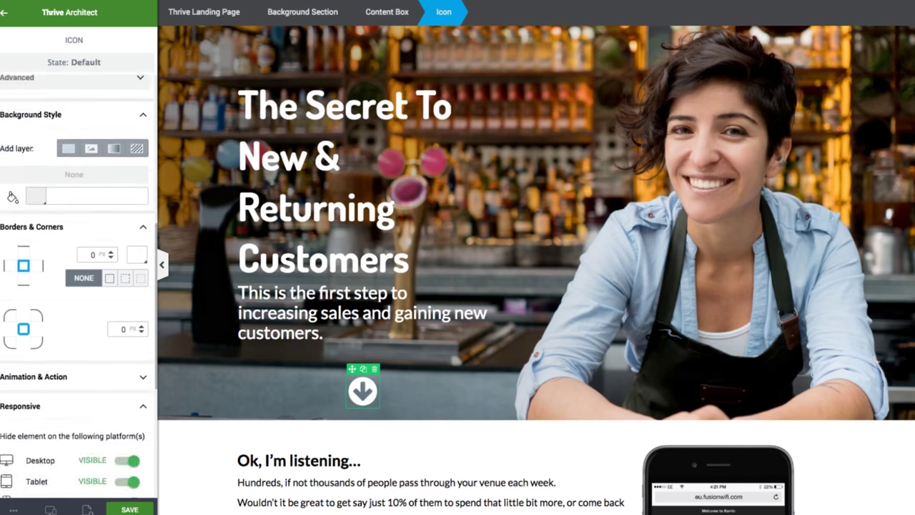
{"action": "scroll", "coordinate": [77, 286], "scroll_direction": "up", "scroll_amount": 12}
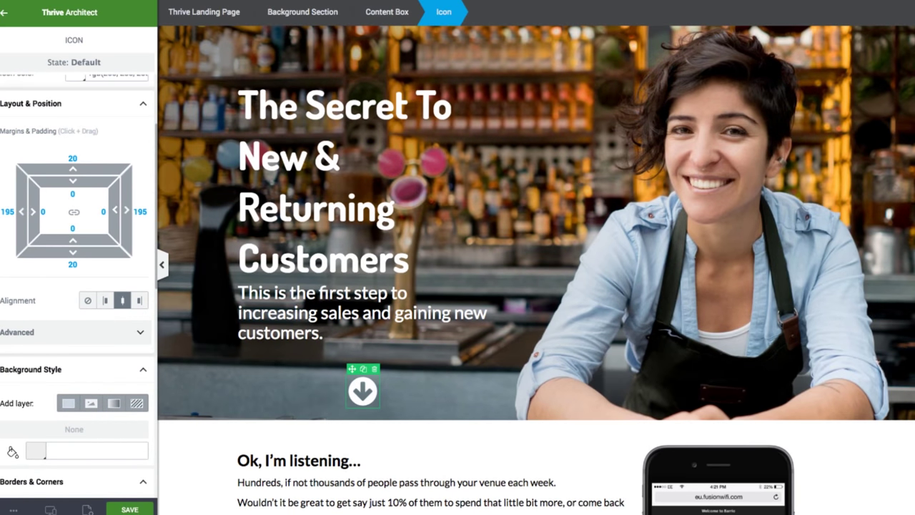
{"action": "left_click_drag", "start_coordinate": [73, 252], "coordinate": [73, 239]}
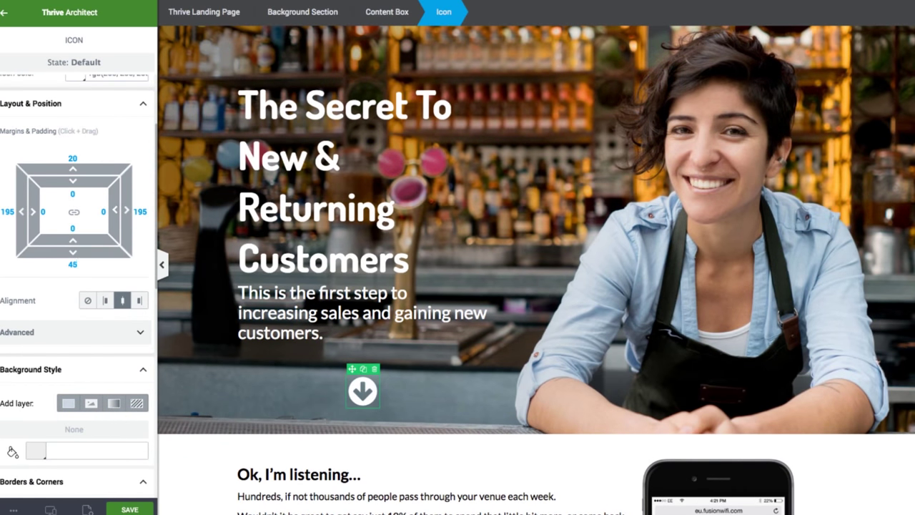
{"action": "left_click_drag", "start_coordinate": [73, 169], "coordinate": [73, 185]}
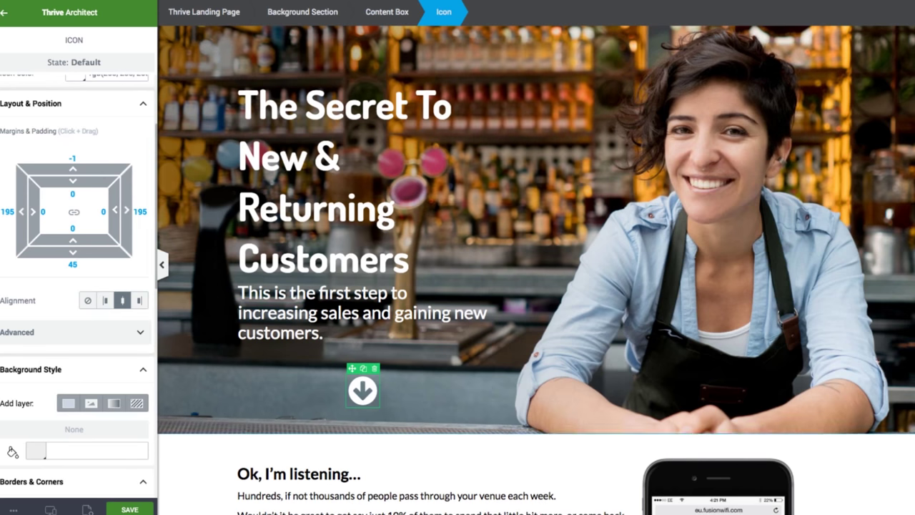
Step: Set the hero subheading paragraph's bottom margin to 17 px to bring the arrow icon closer
{"action": "left_click", "coordinate": [343, 351]}
{"action": "left_click", "coordinate": [343, 333]}
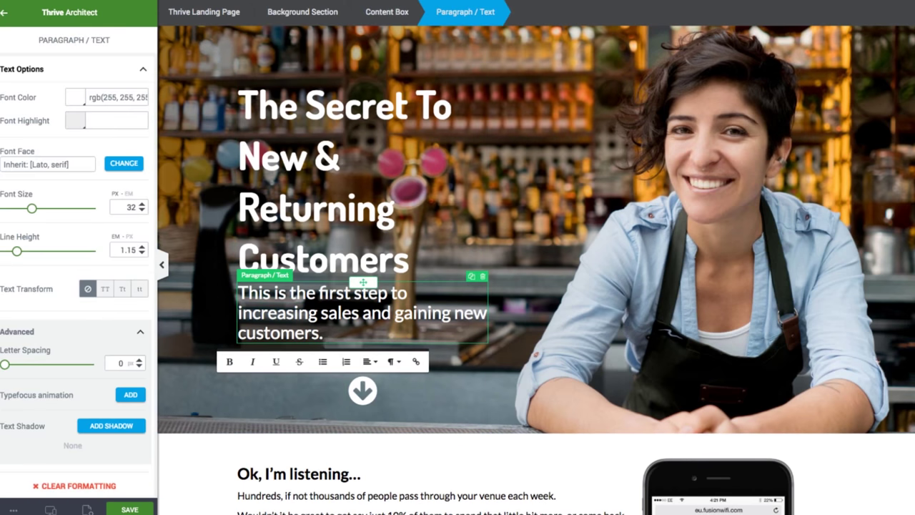
{"action": "scroll", "coordinate": [77, 286], "scroll_direction": "down", "scroll_amount": 6}
{"action": "scroll", "coordinate": [74, 314], "scroll_direction": "down", "scroll_amount": 1}
{"action": "left_click_drag", "start_coordinate": [73, 335], "coordinate": [72, 311]}
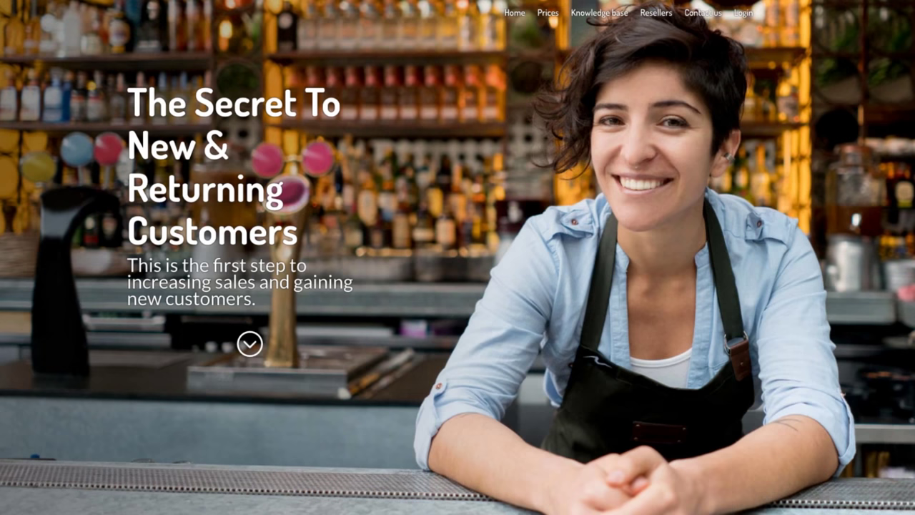
Step: Save the landing page and open its preview
{"action": "scroll", "coordinate": [458, 286], "scroll_direction": "down", "scroll_amount": 7}
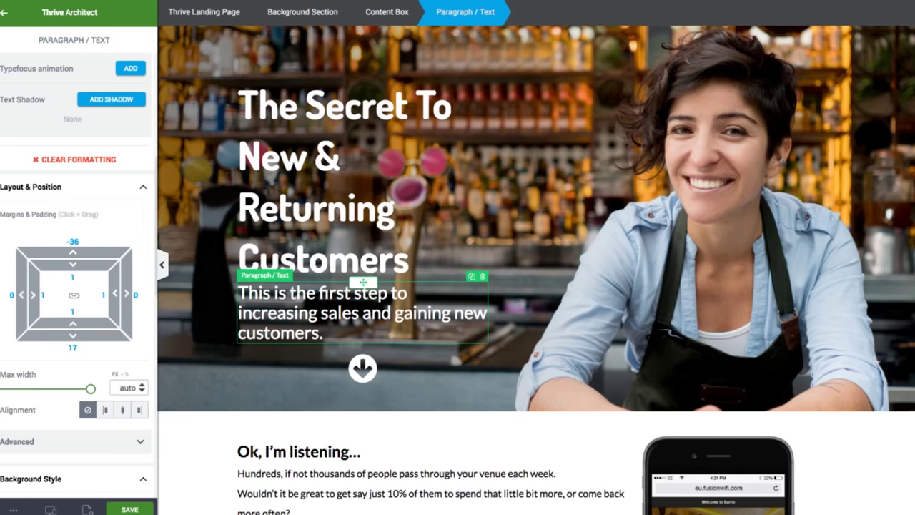
{"action": "scroll", "coordinate": [78, 272], "scroll_direction": "down", "scroll_amount": 5}
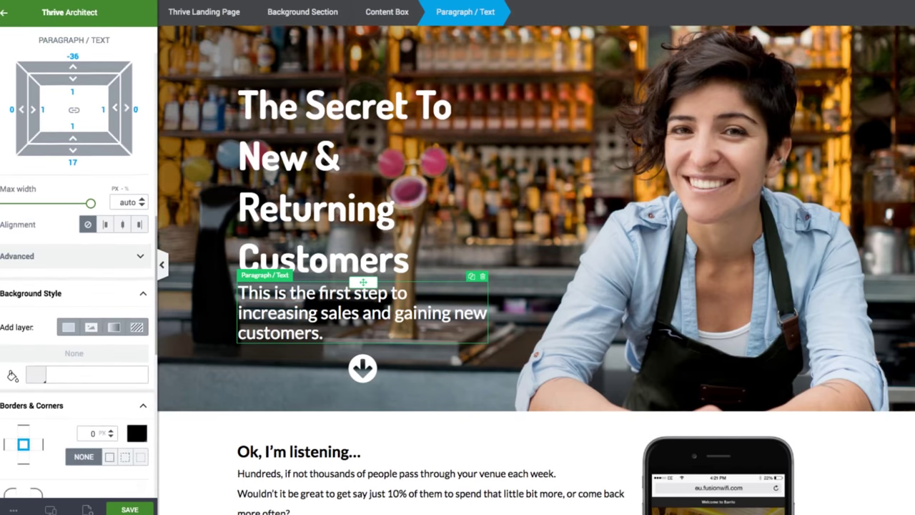
{"action": "left_click", "coordinate": [126, 509]}
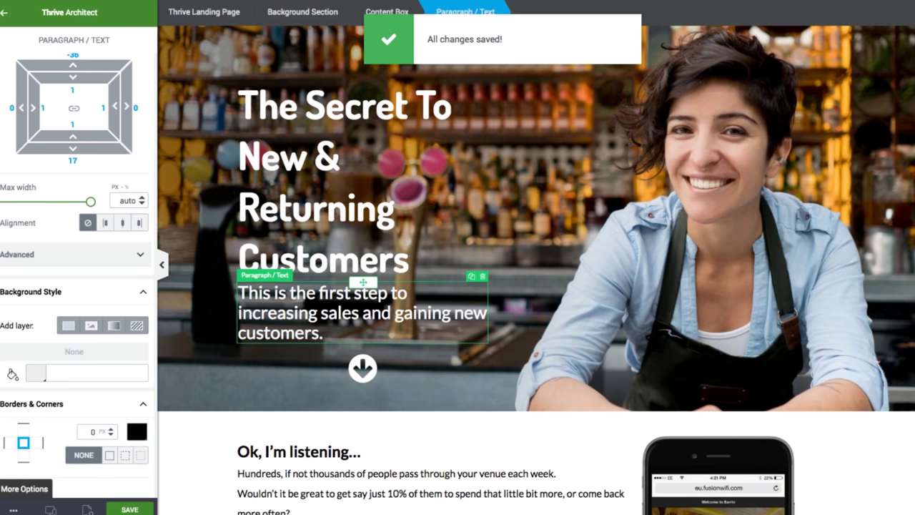
{"action": "left_click", "coordinate": [13, 509]}
{"action": "left_click", "coordinate": [35, 397]}
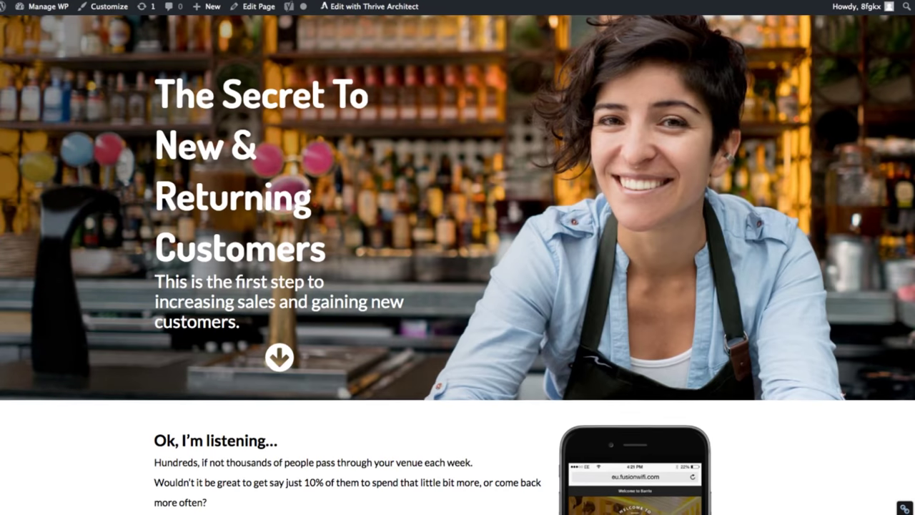
Step: Compare the previewed hero, text-and-phone columns and blue section with the original page
{"action": "scroll", "coordinate": [457, 265], "scroll_direction": "down", "scroll_amount": 5}
{"action": "scroll", "coordinate": [458, 265], "scroll_direction": "up", "scroll_amount": 5}
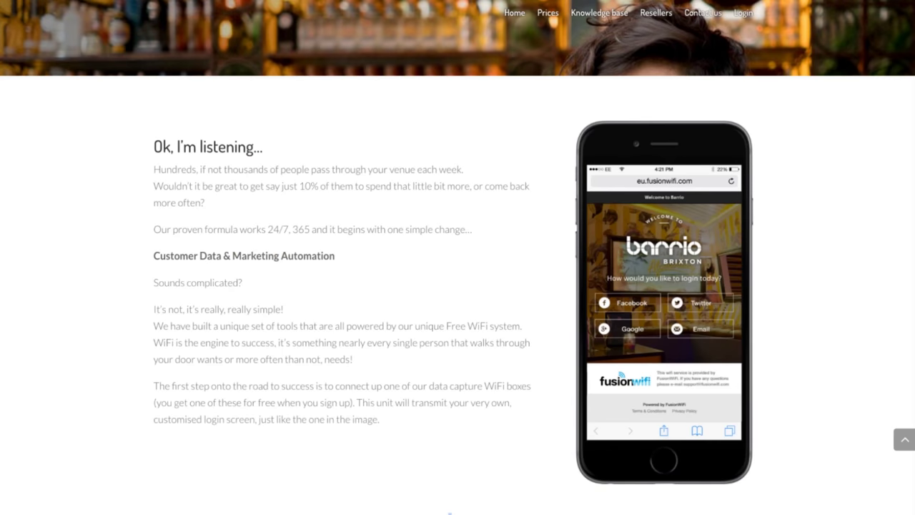
{"action": "scroll", "coordinate": [457, 258], "scroll_direction": "up", "scroll_amount": 5}
{"action": "scroll", "coordinate": [457, 257], "scroll_direction": "down", "scroll_amount": 5}
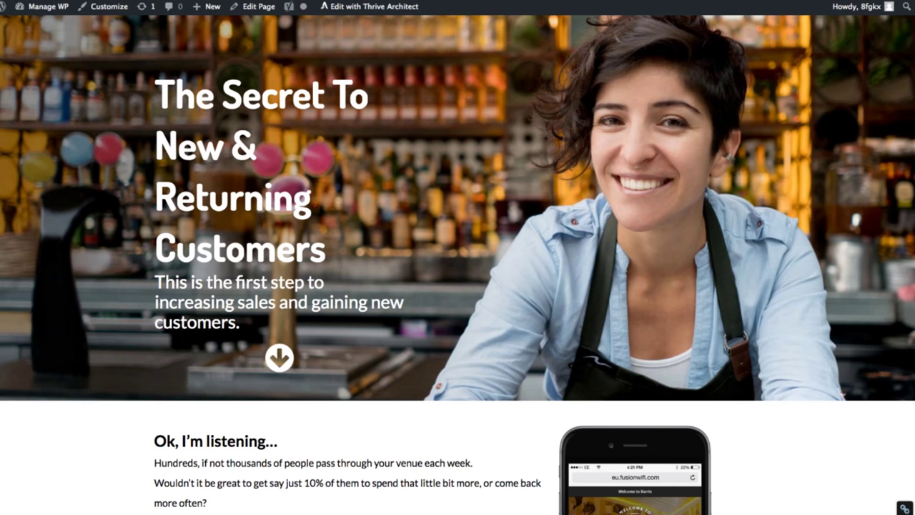
{"action": "scroll", "coordinate": [458, 264], "scroll_direction": "down", "scroll_amount": 4}
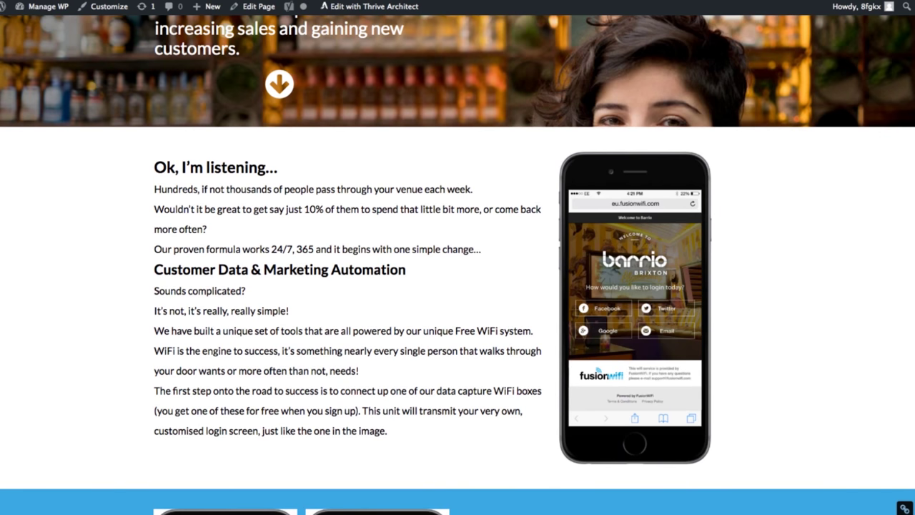
{"action": "scroll", "coordinate": [457, 265], "scroll_direction": "down", "scroll_amount": 3}
{"action": "scroll", "coordinate": [458, 265], "scroll_direction": "up", "scroll_amount": 1}
{"action": "scroll", "coordinate": [457, 265], "scroll_direction": "down", "scroll_amount": 2}
{"action": "scroll", "coordinate": [458, 265], "scroll_direction": "up", "scroll_amount": 8}
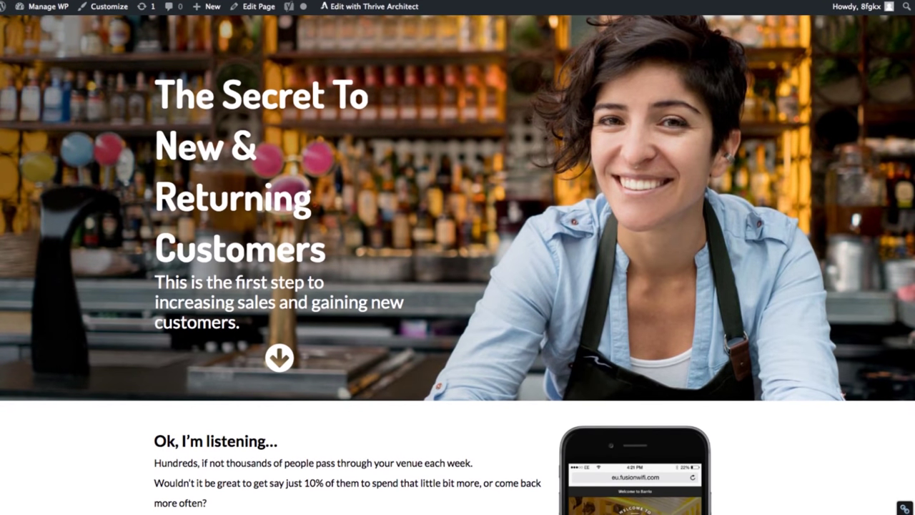
{"action": "scroll", "coordinate": [457, 286], "scroll_direction": "down", "scroll_amount": 3}
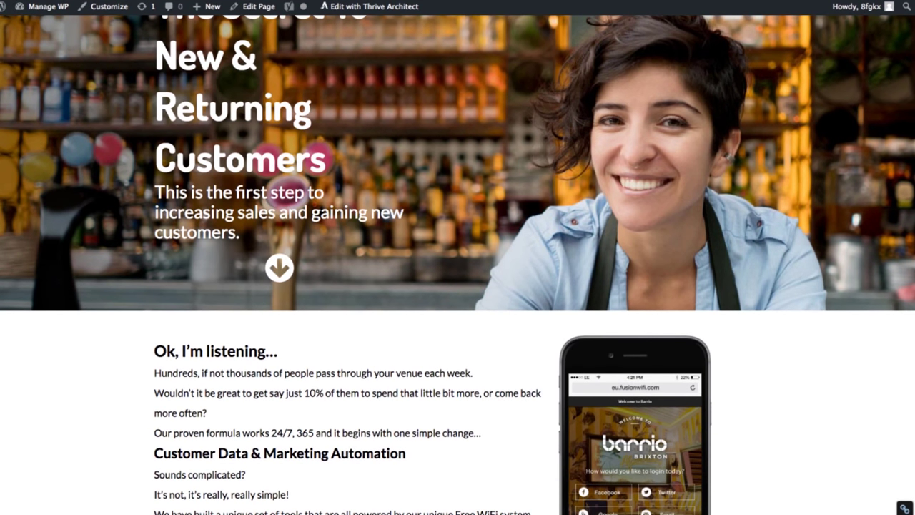